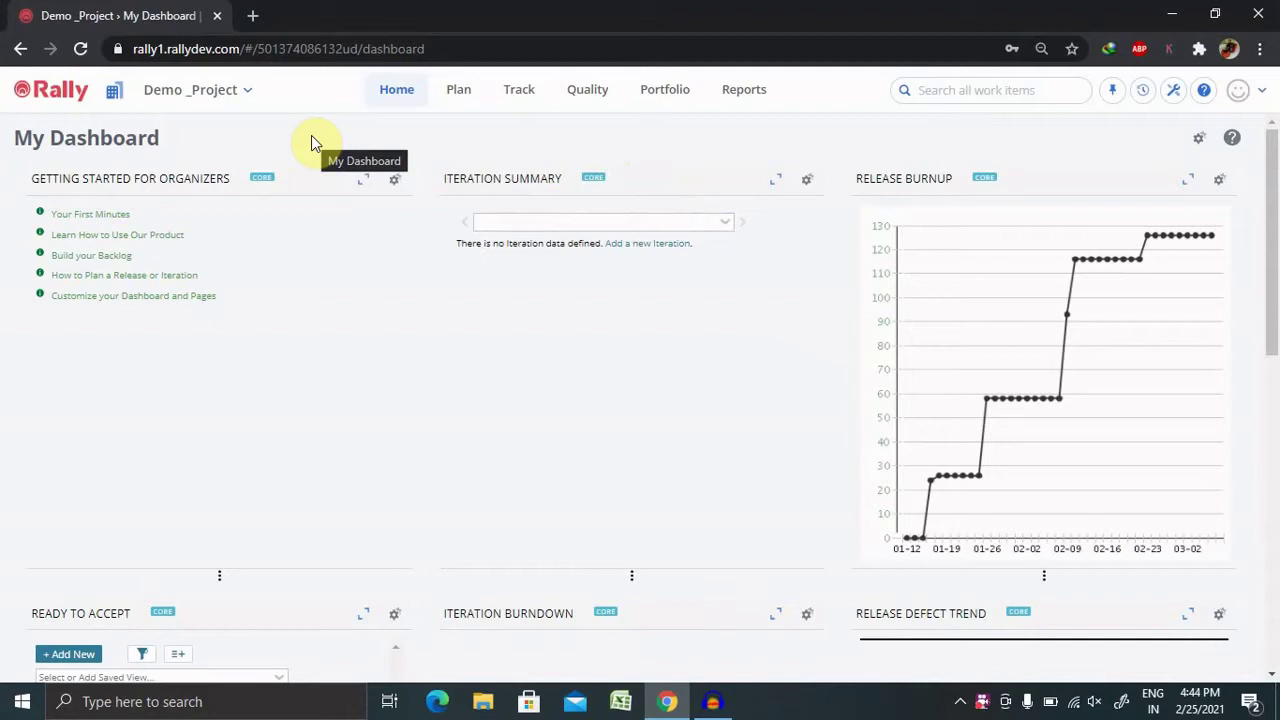
# - Keep Demo _Project selected as the current project
pyautogui.click(217, 89)
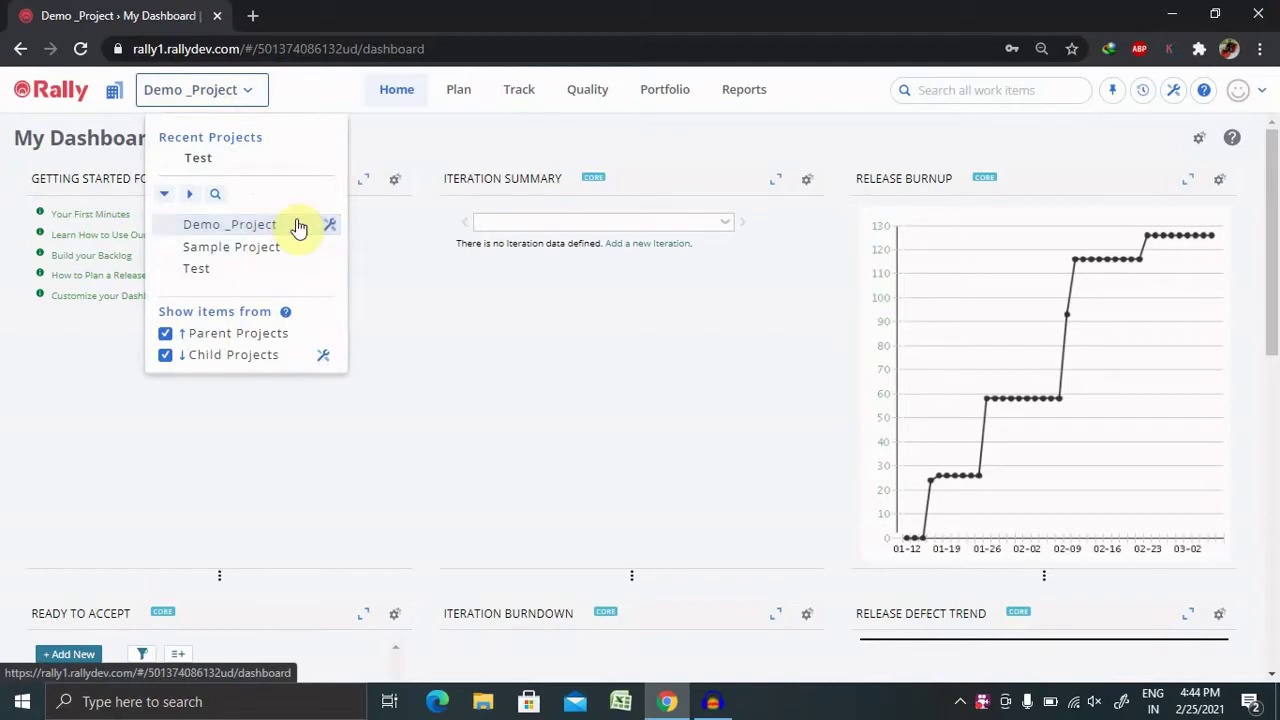
pyautogui.click(248, 230)
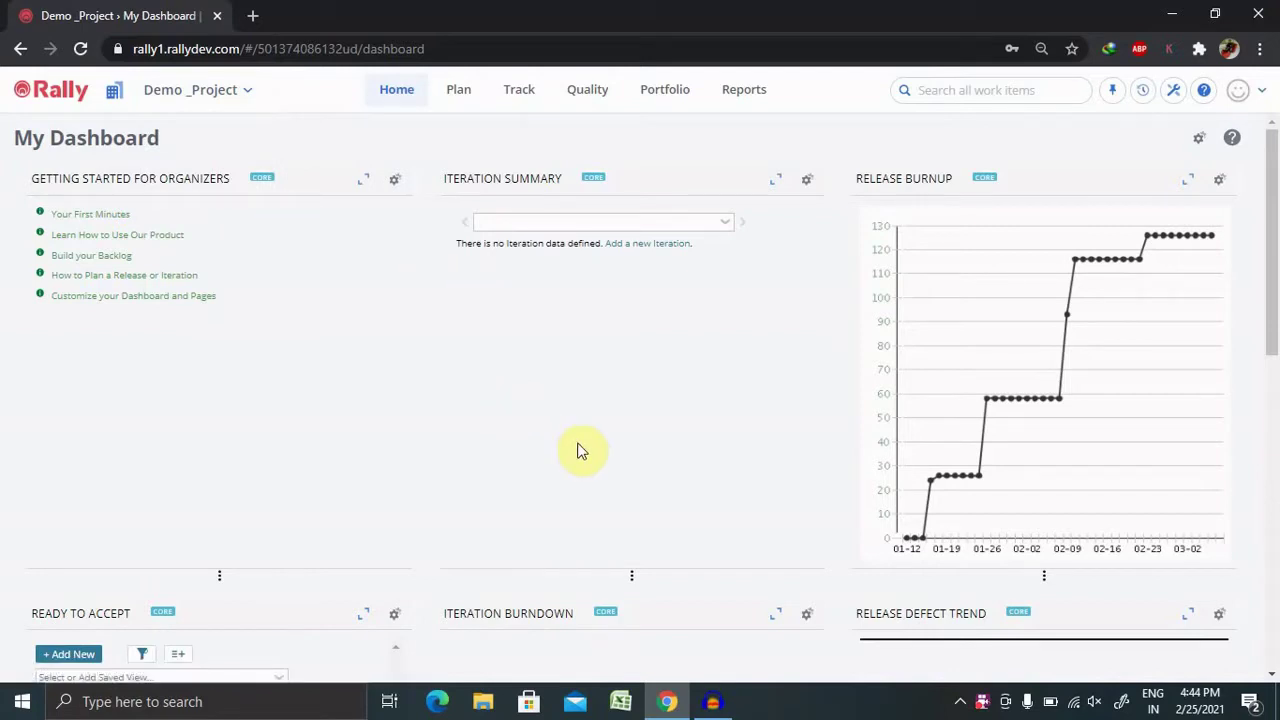
pyautogui.click(217, 92)
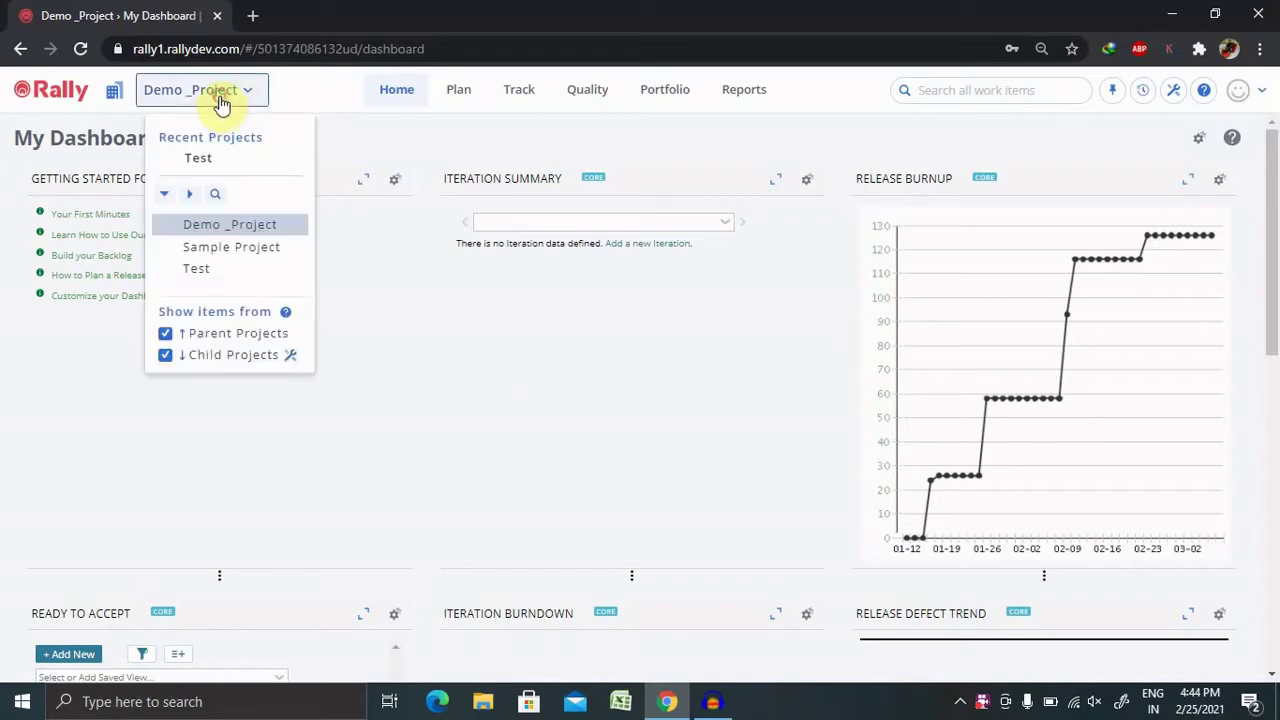
pyautogui.click(257, 234)
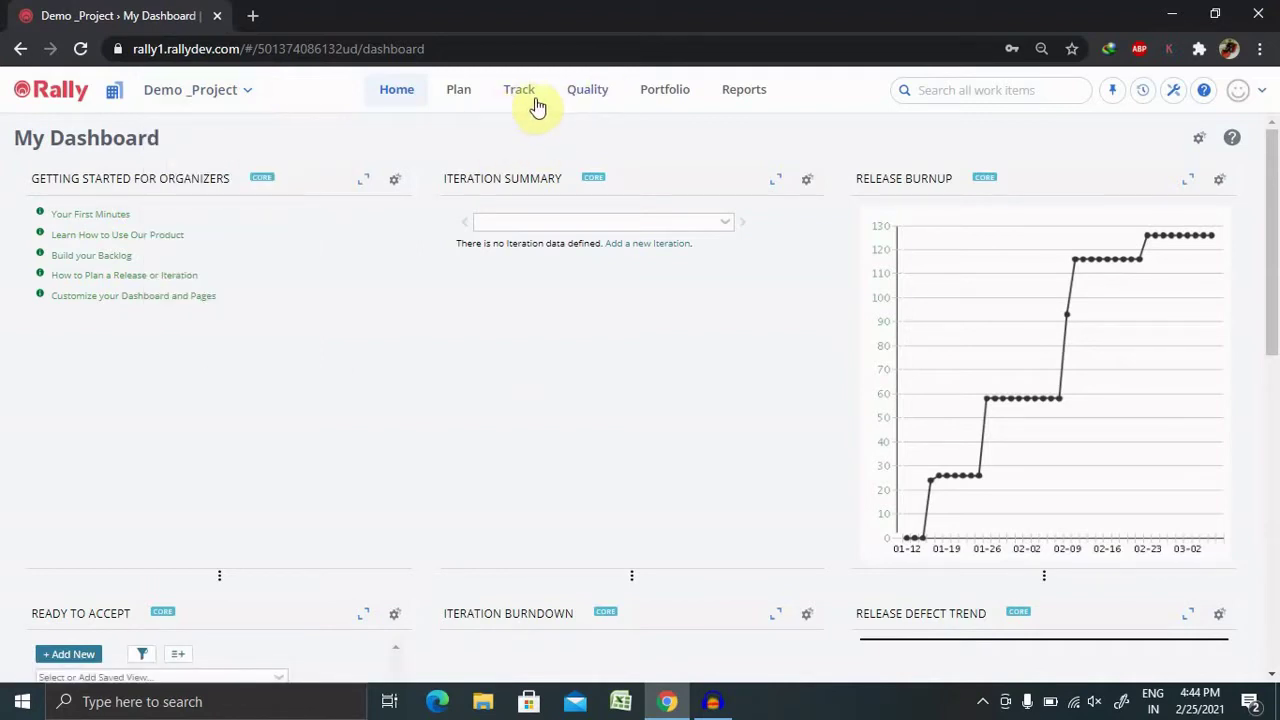
# - From Plan > User Stories, open US9's Defects tab and start adding a new defect
pyautogui.click(458, 89)
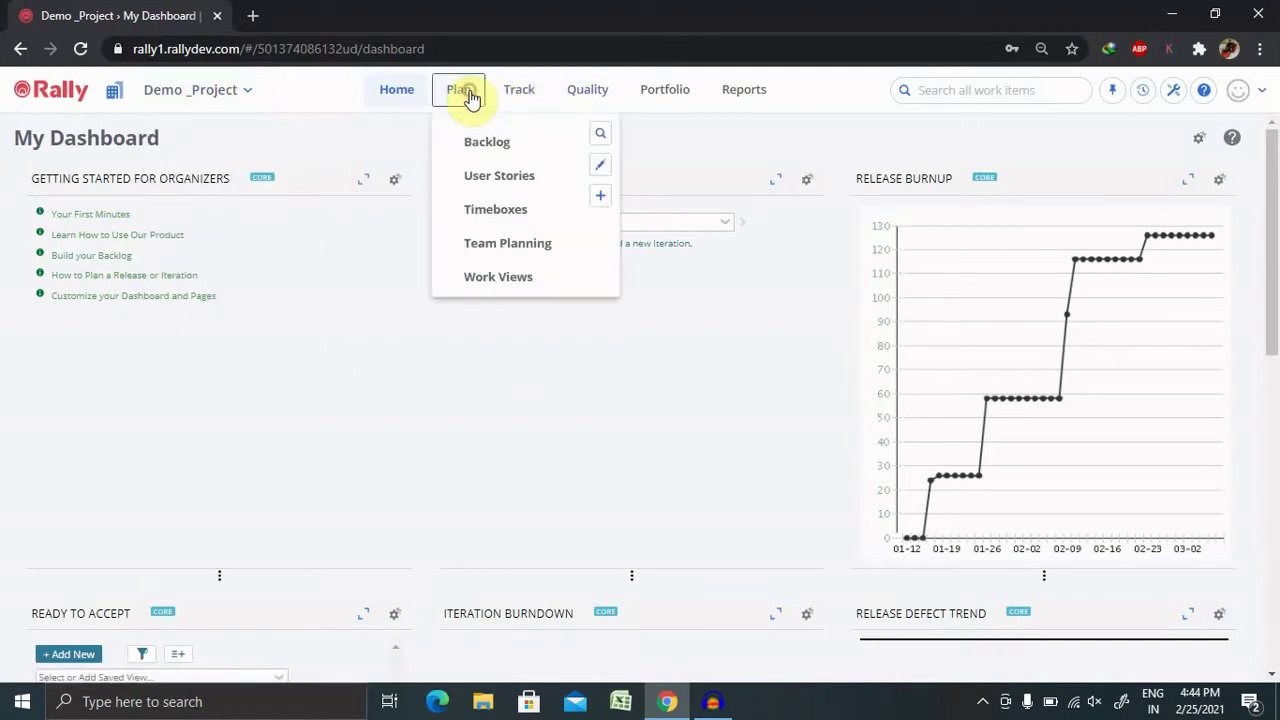
pyautogui.click(501, 180)
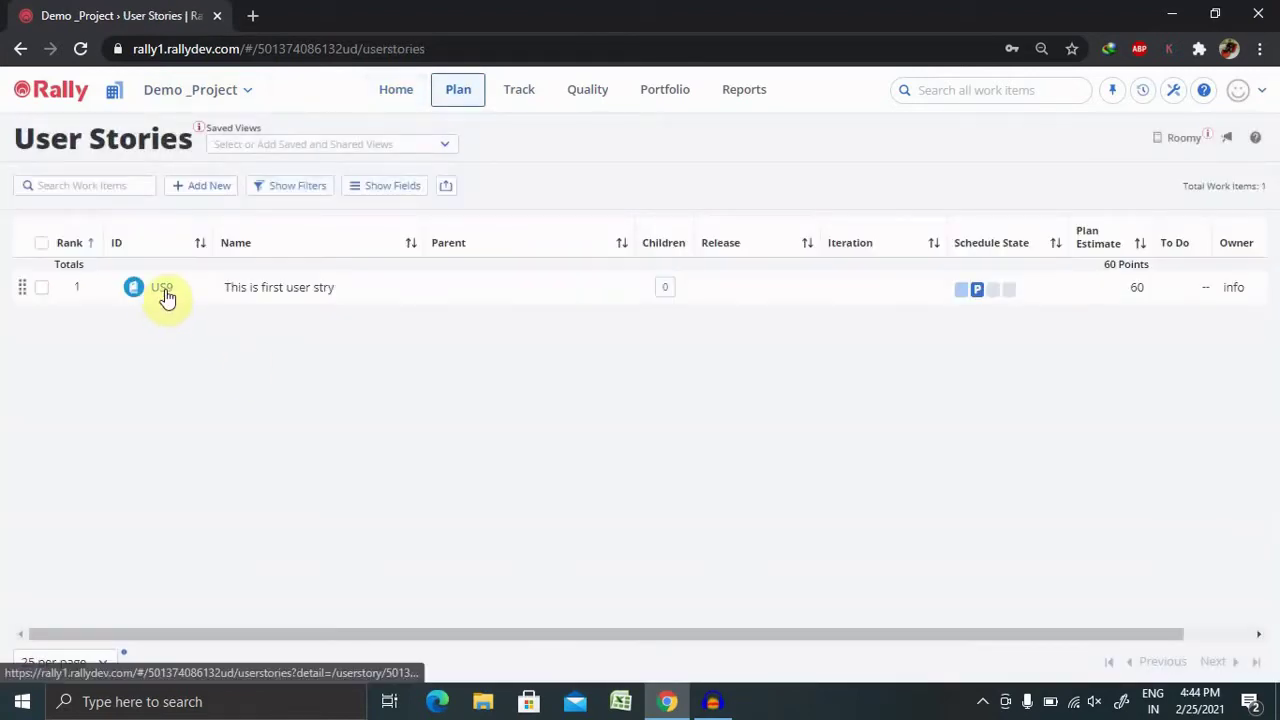
pyautogui.click(163, 291)
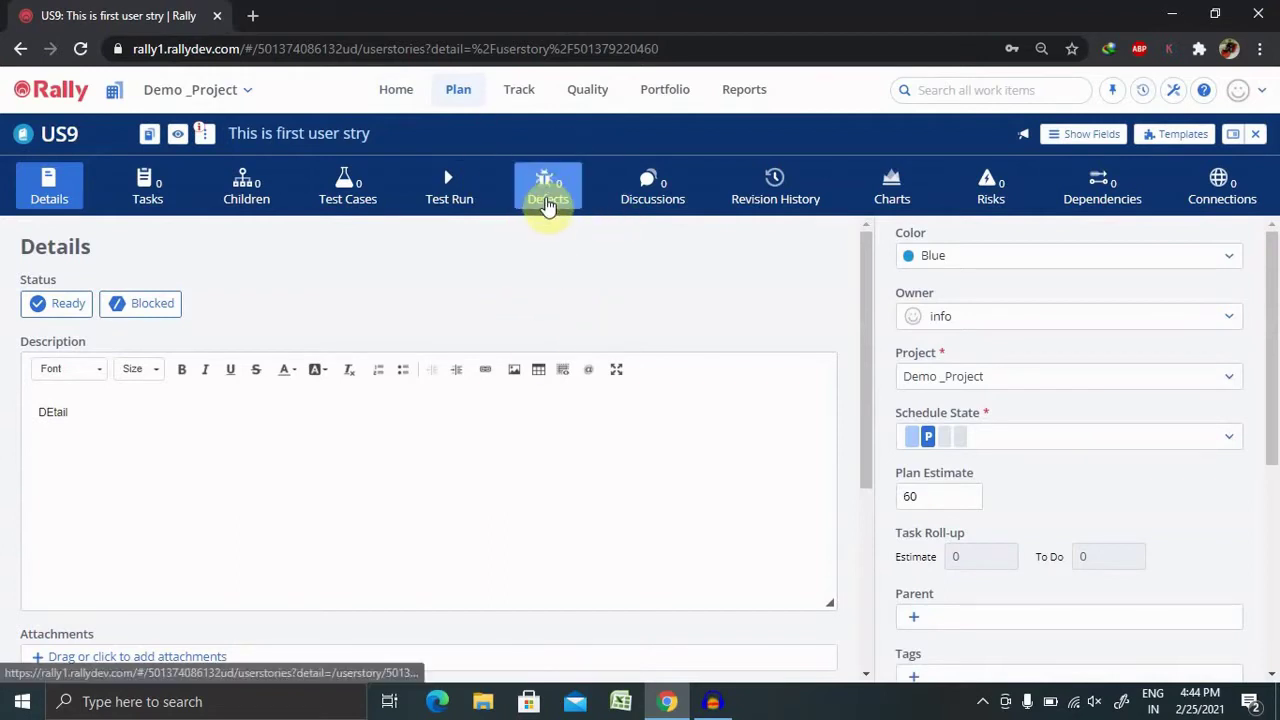
pyautogui.click(548, 203)
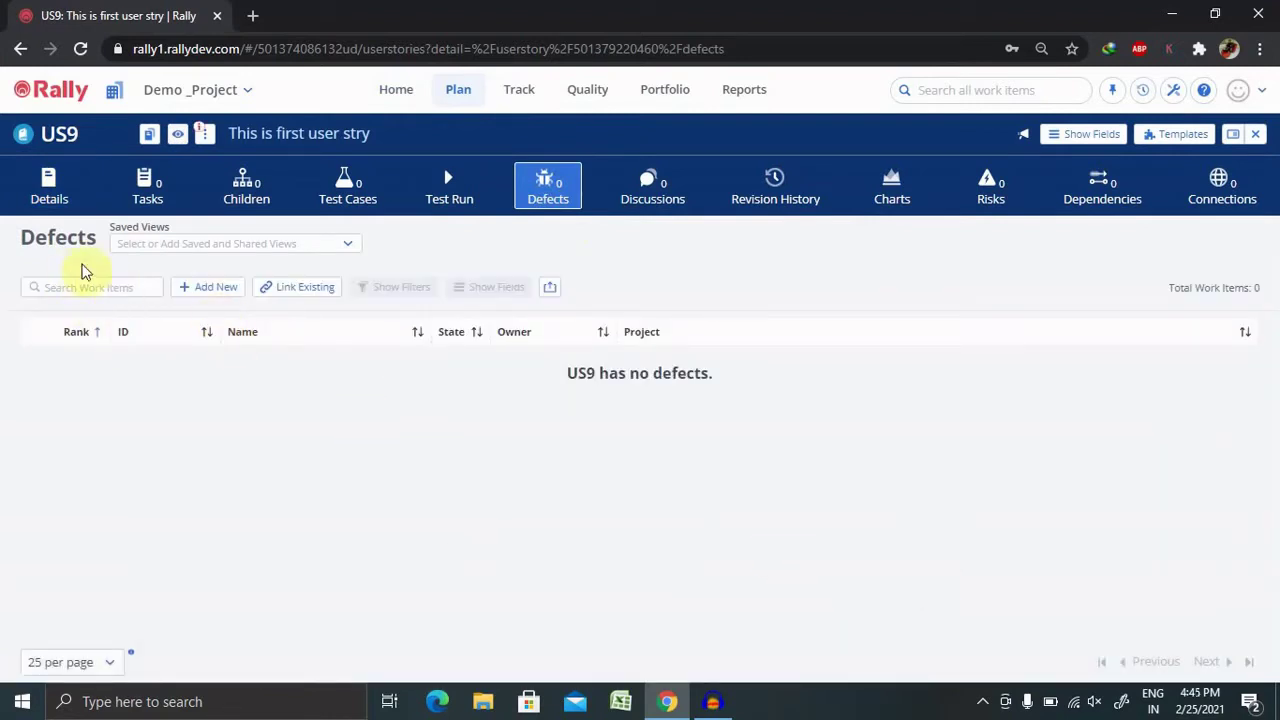
pyautogui.click(195, 292)
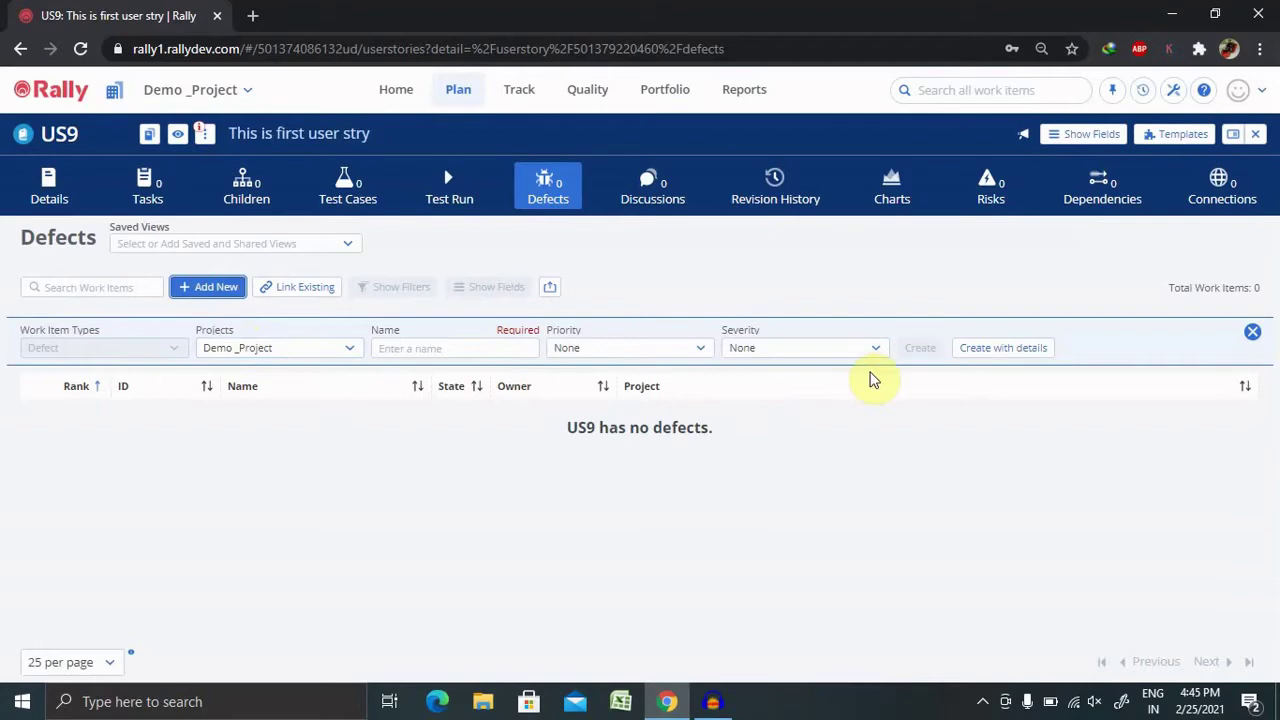
# - Open the full new-defect form and name the defect 'Unable to add the product in Cart'
pyautogui.click(1000, 362)
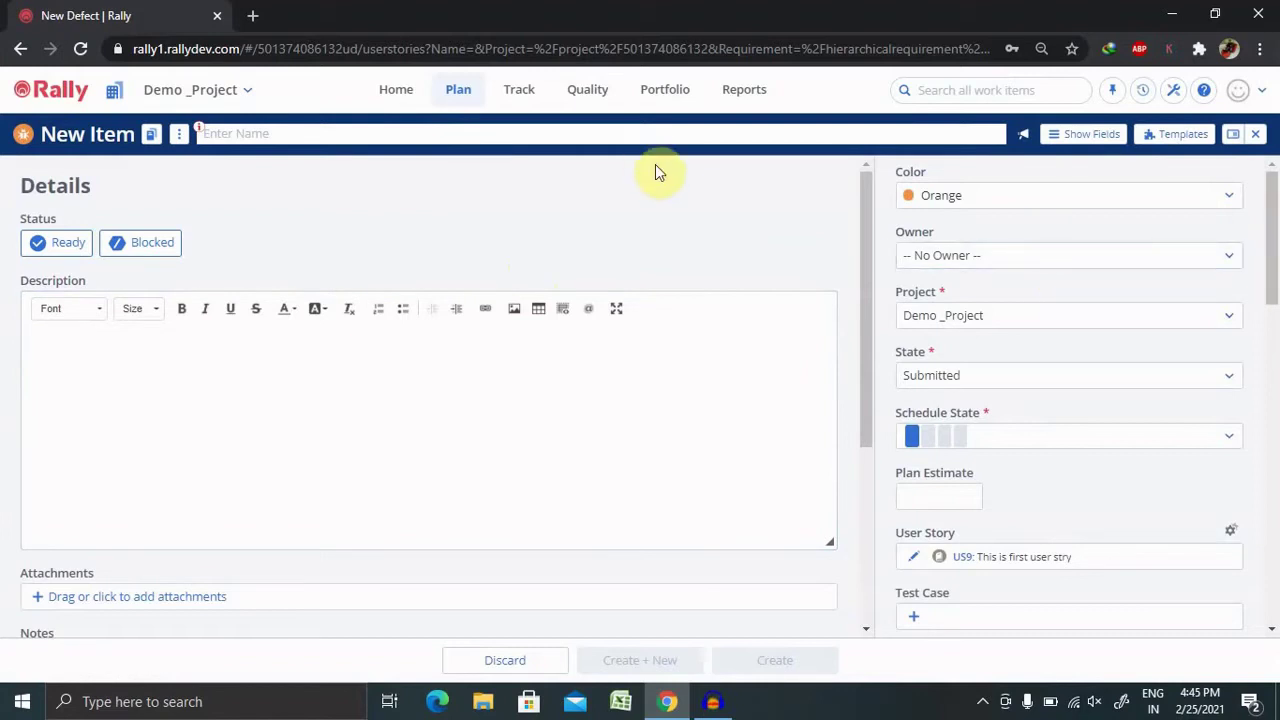
pyautogui.click(388, 137)
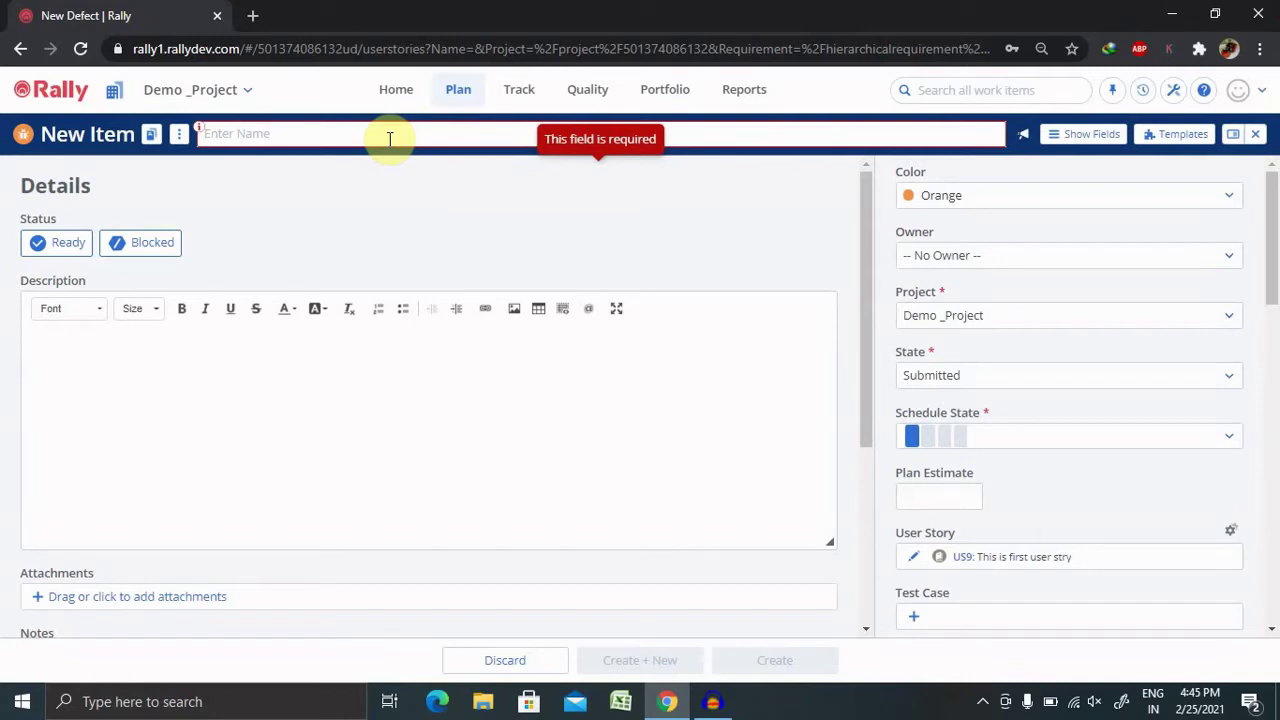
pyautogui.write('Unab')
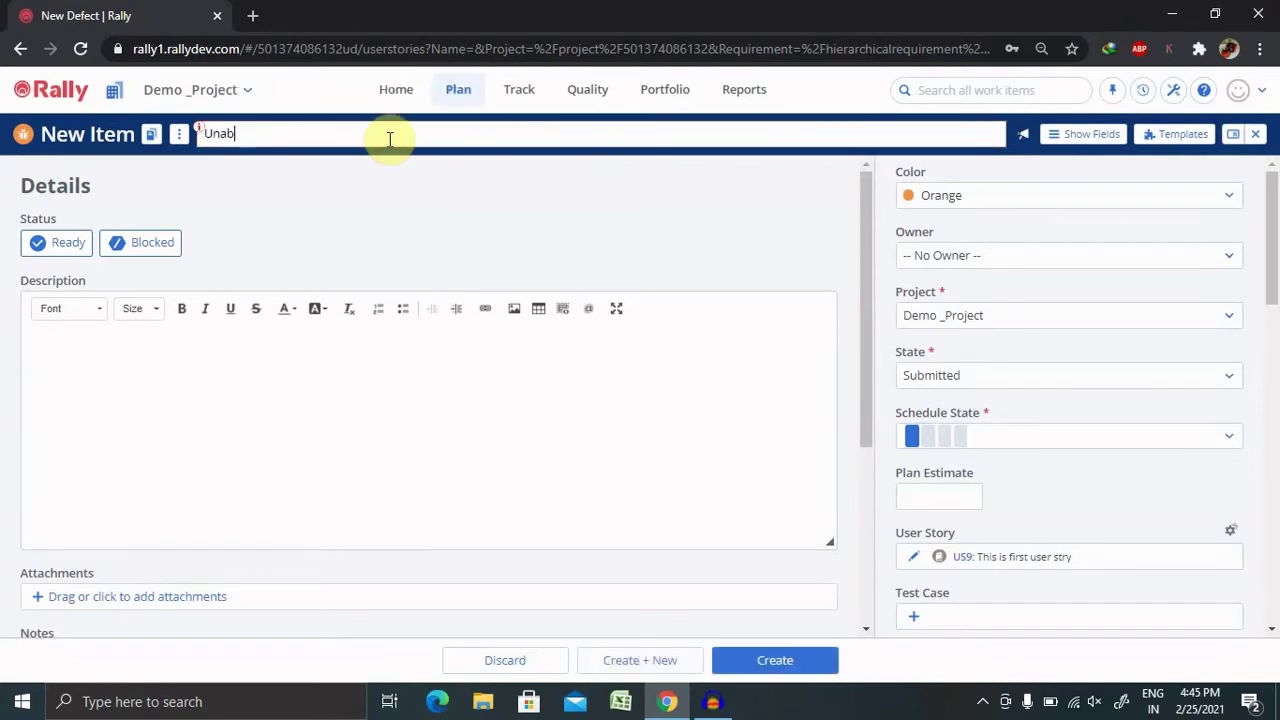
pyautogui.press('BackSpace')
pyautogui.write('ble to add')
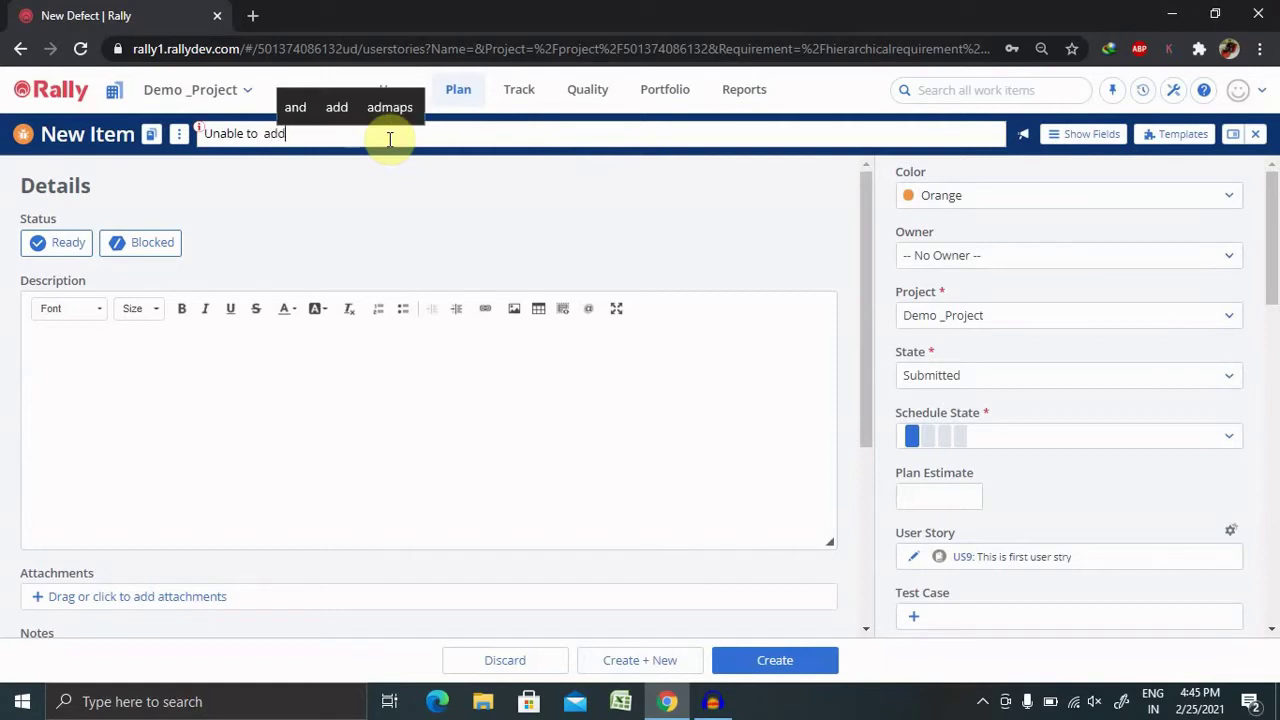
pyautogui.write(' the ')
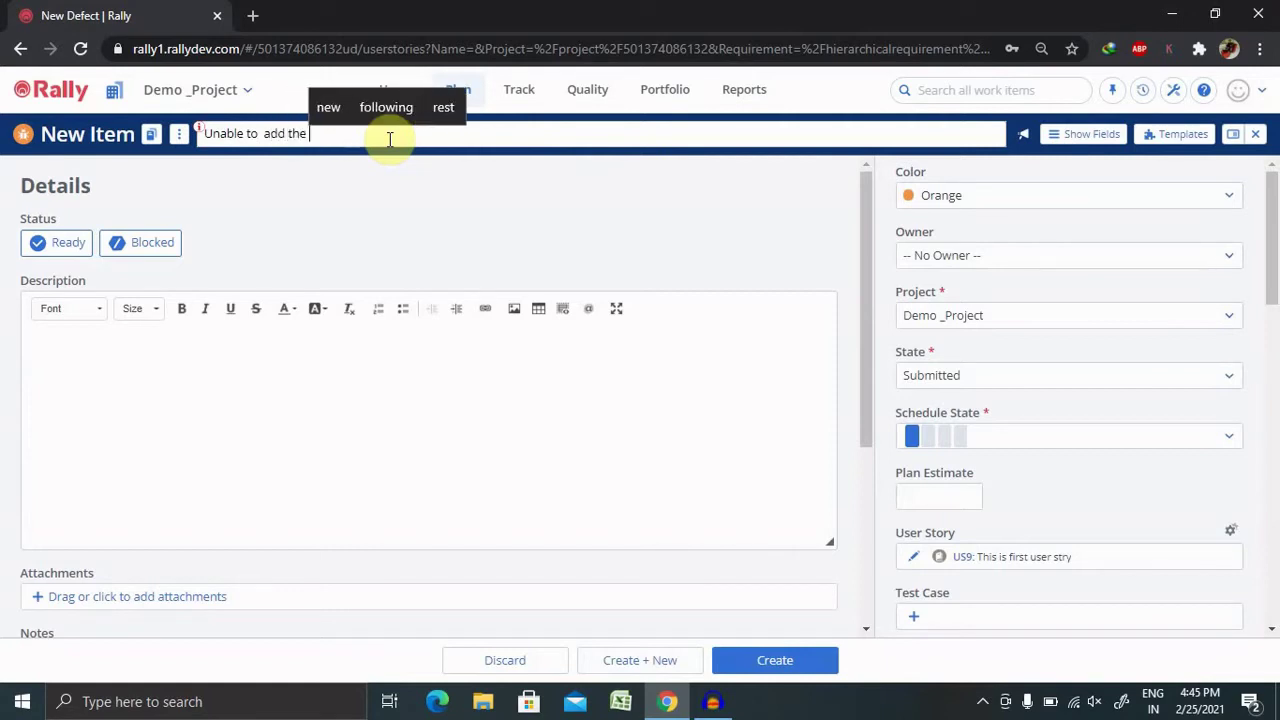
pyautogui.write('po')
pyautogui.press('BackSpace')
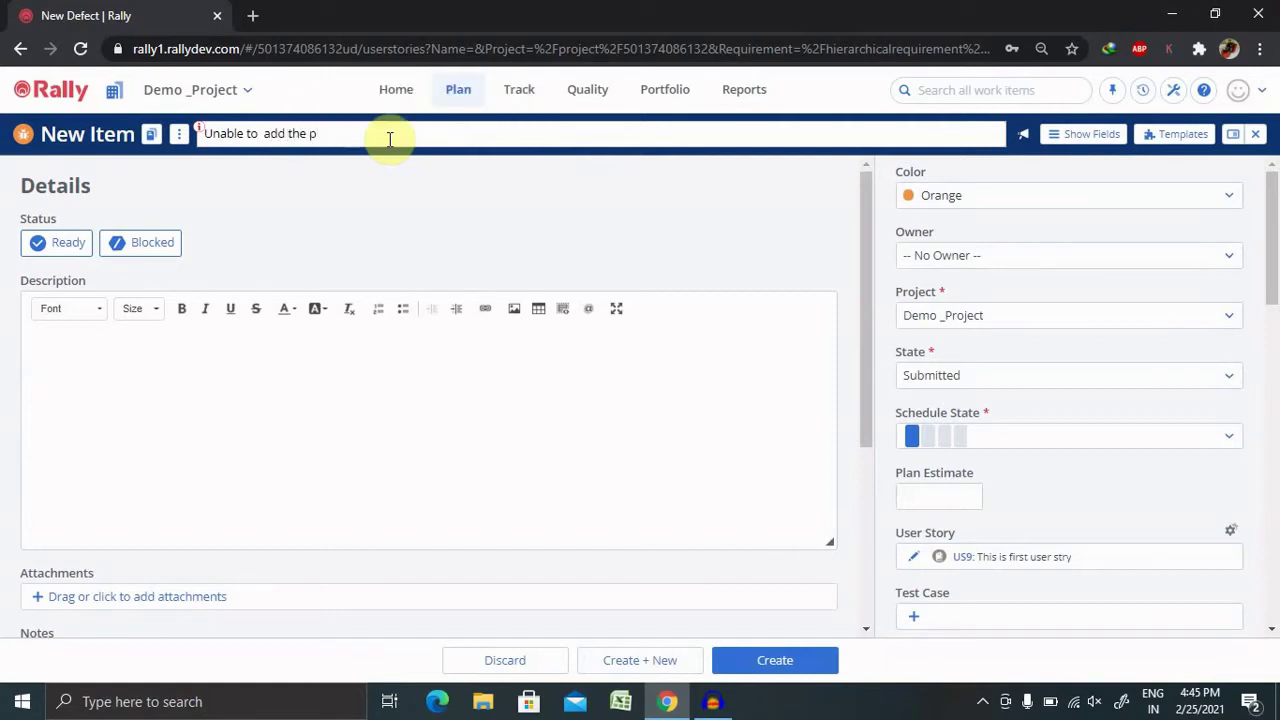
pyautogui.write('roduct ')
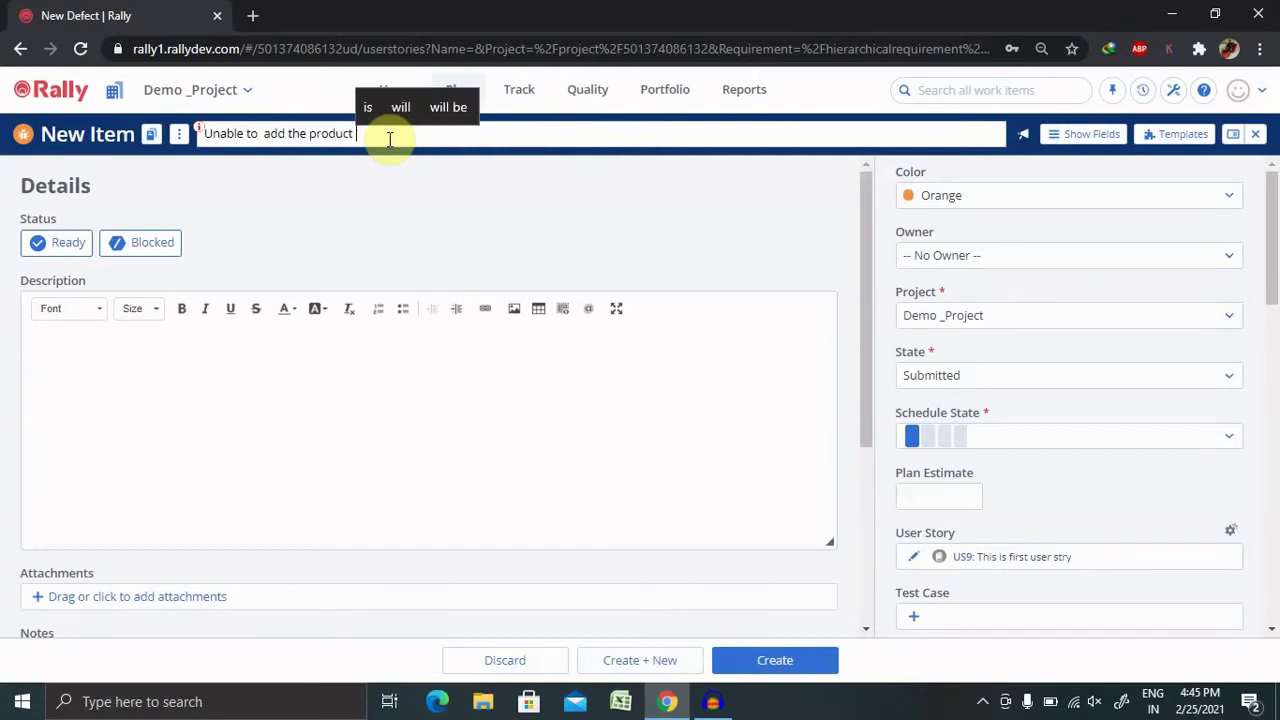
pyautogui.write('in Cart')
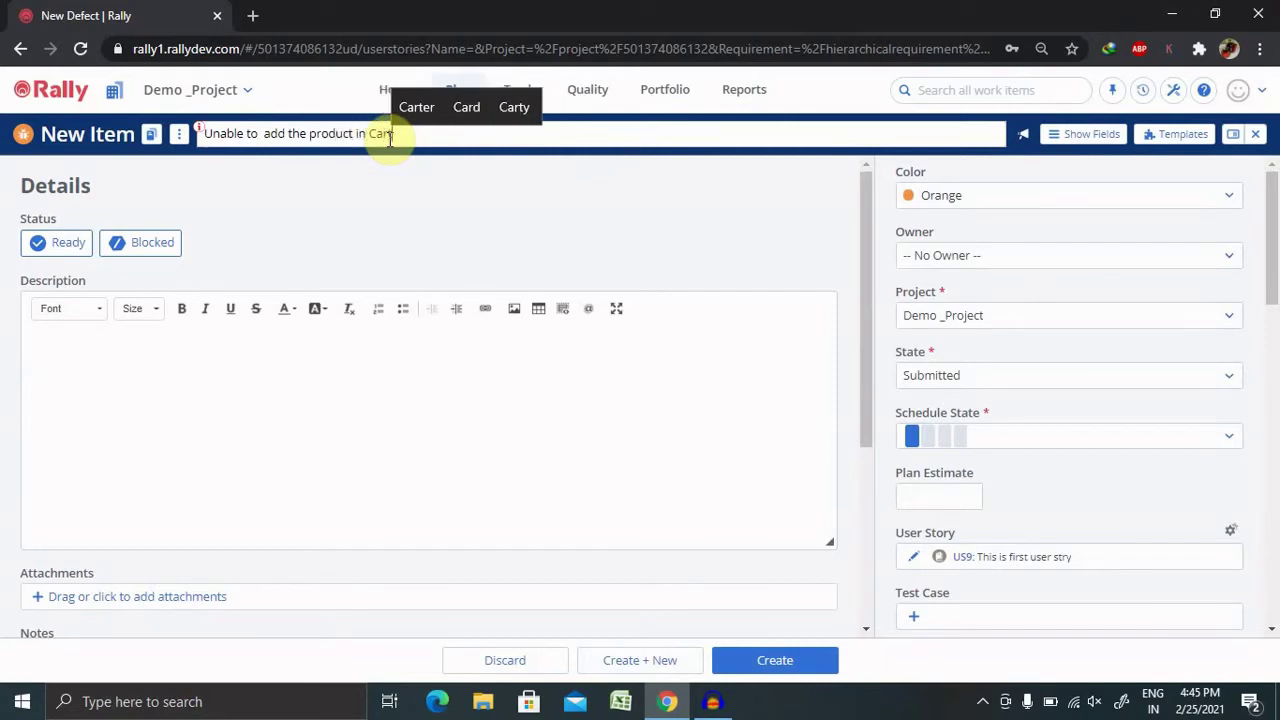
pyautogui.click(266, 368)
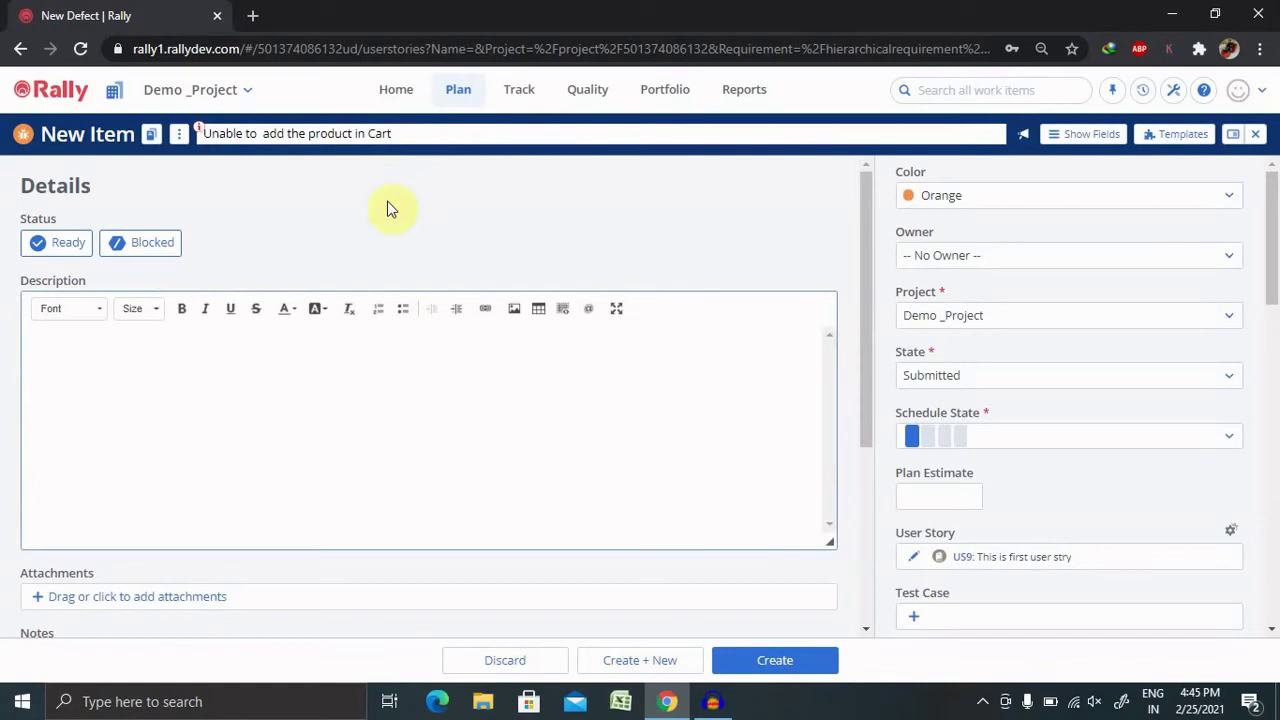
# - Start the description with 'Precondition:' above 'Steps to Reproduce:'
pyautogui.click(226, 133)
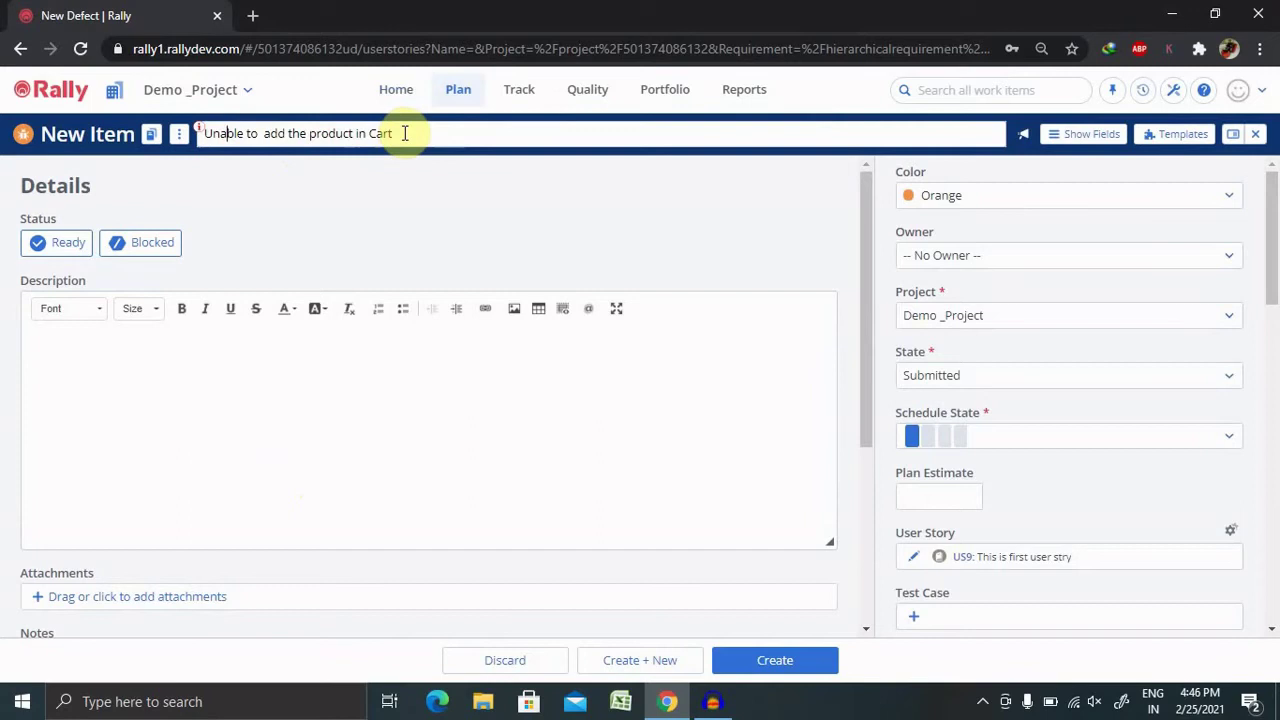
pyautogui.click(166, 380)
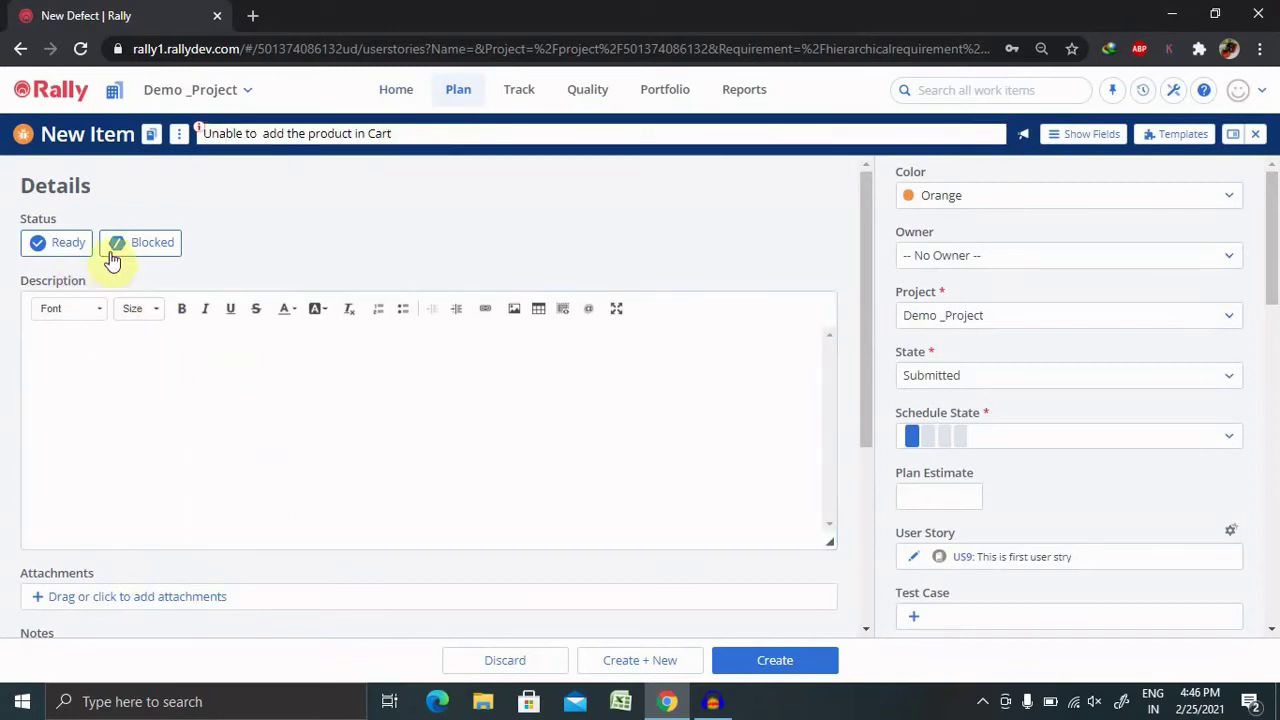
pyautogui.click(138, 387)
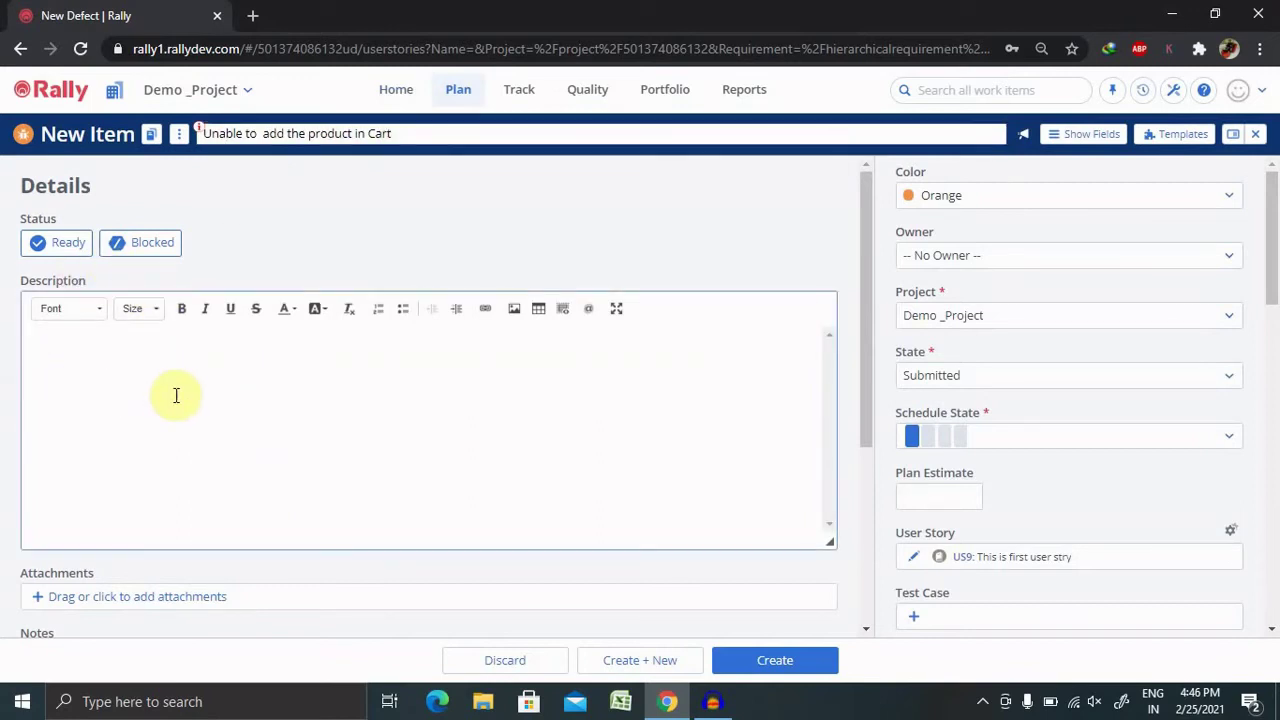
pyautogui.write('Steps')
pyautogui.write('to Re')
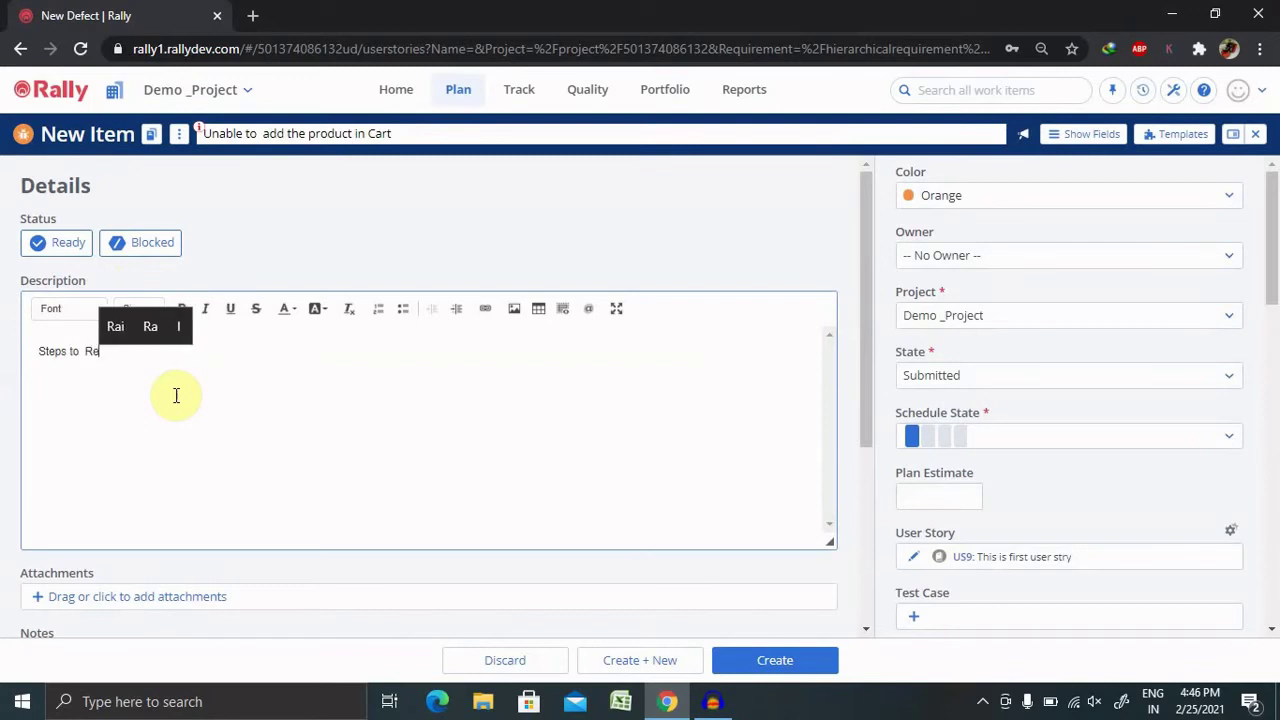
pyautogui.write('produce')
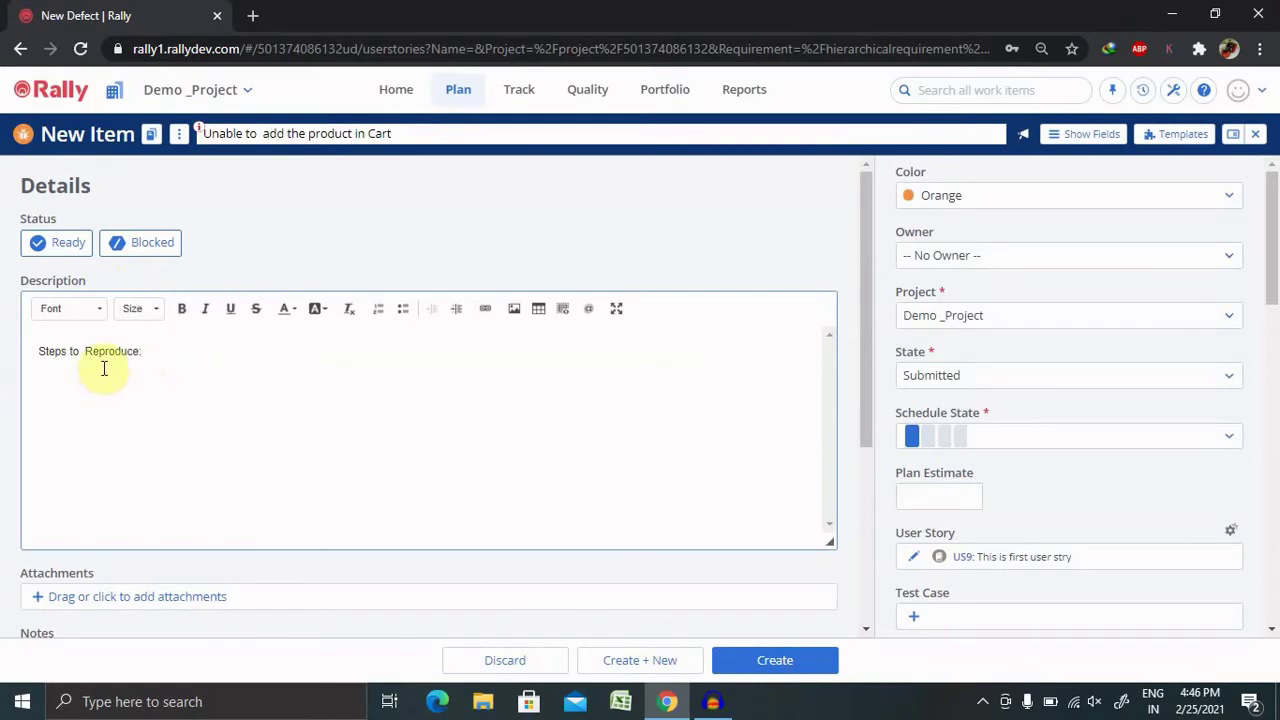
pyautogui.write(':')
pyautogui.click(39, 351)
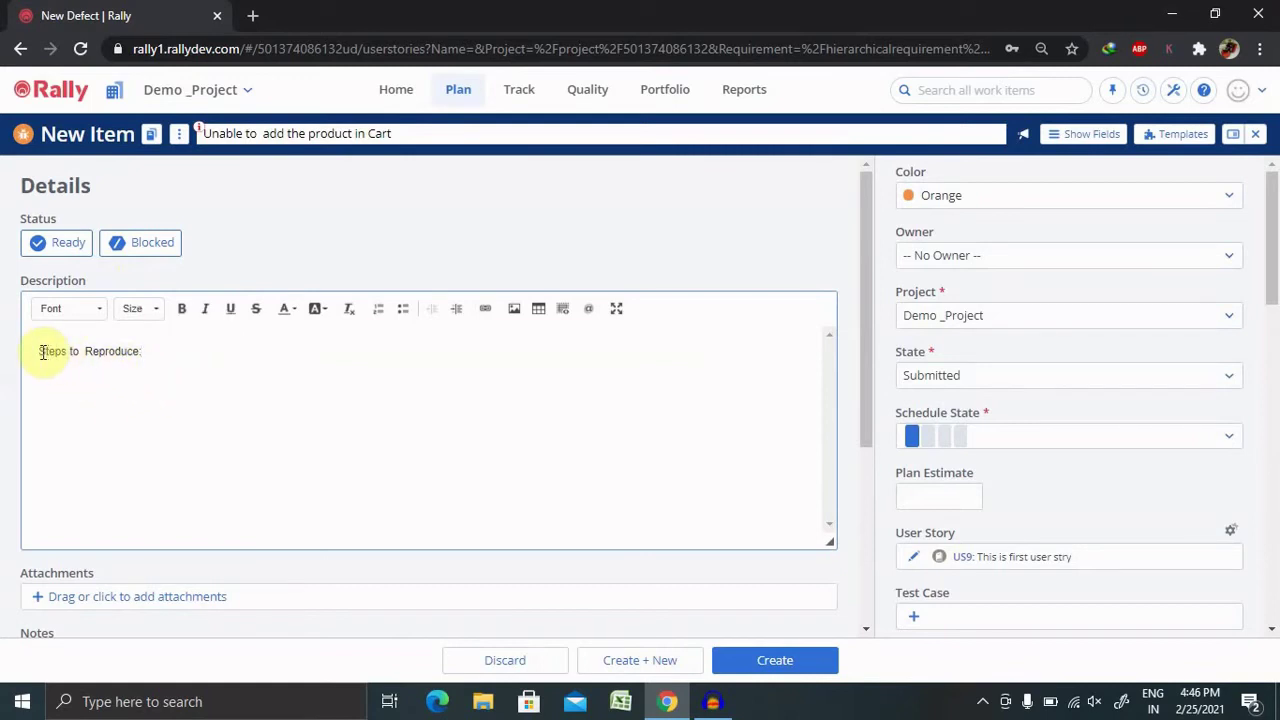
pyautogui.press('Return')
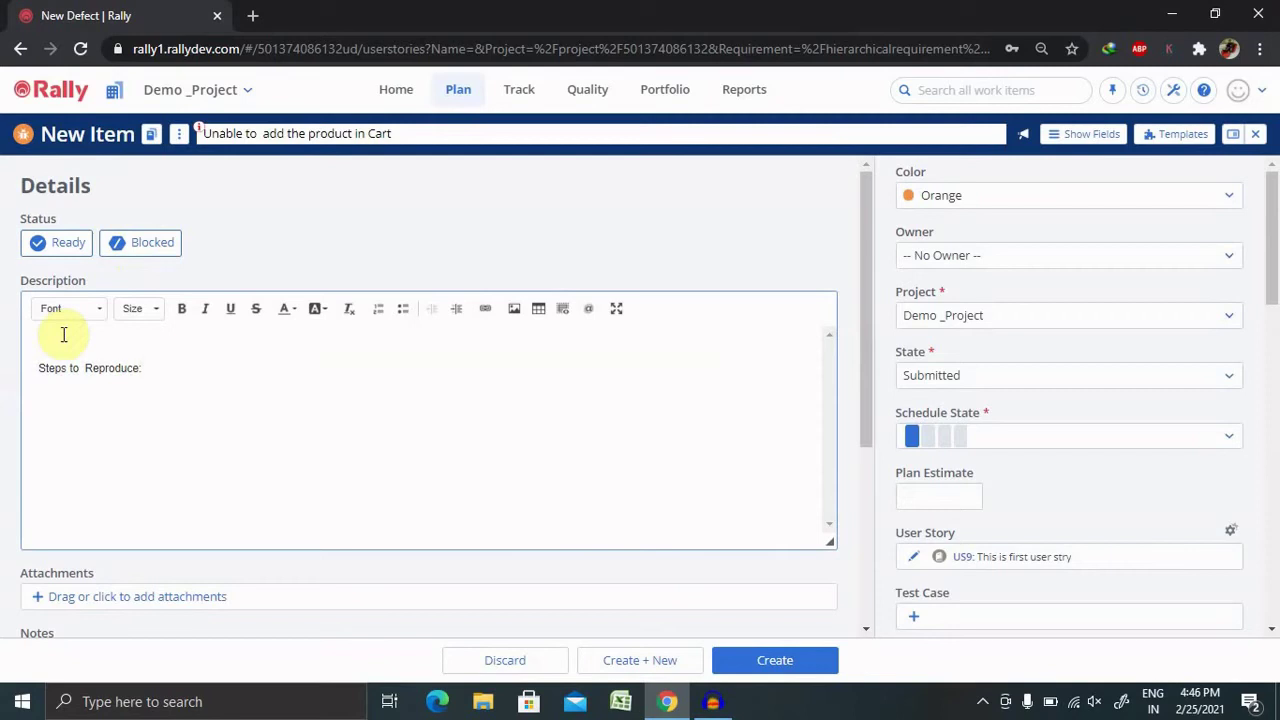
pyautogui.click(60, 342)
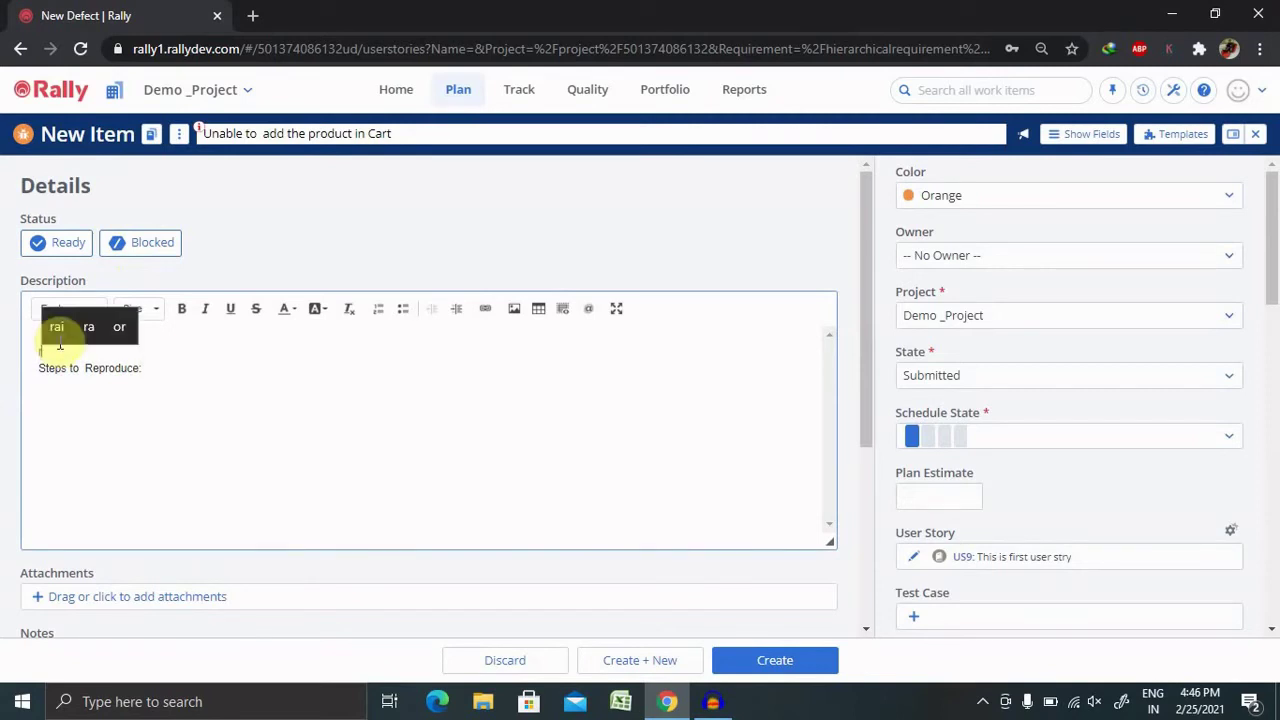
pyautogui.write('Pre')
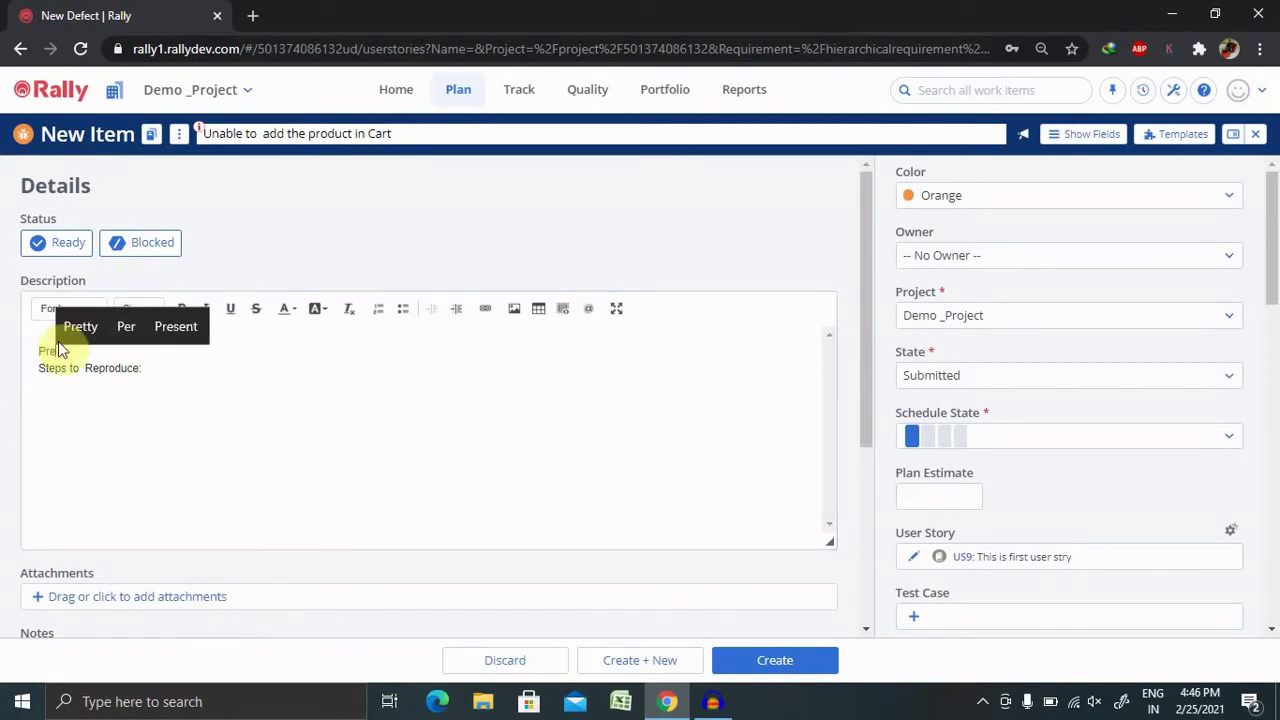
pyautogui.write('condi')
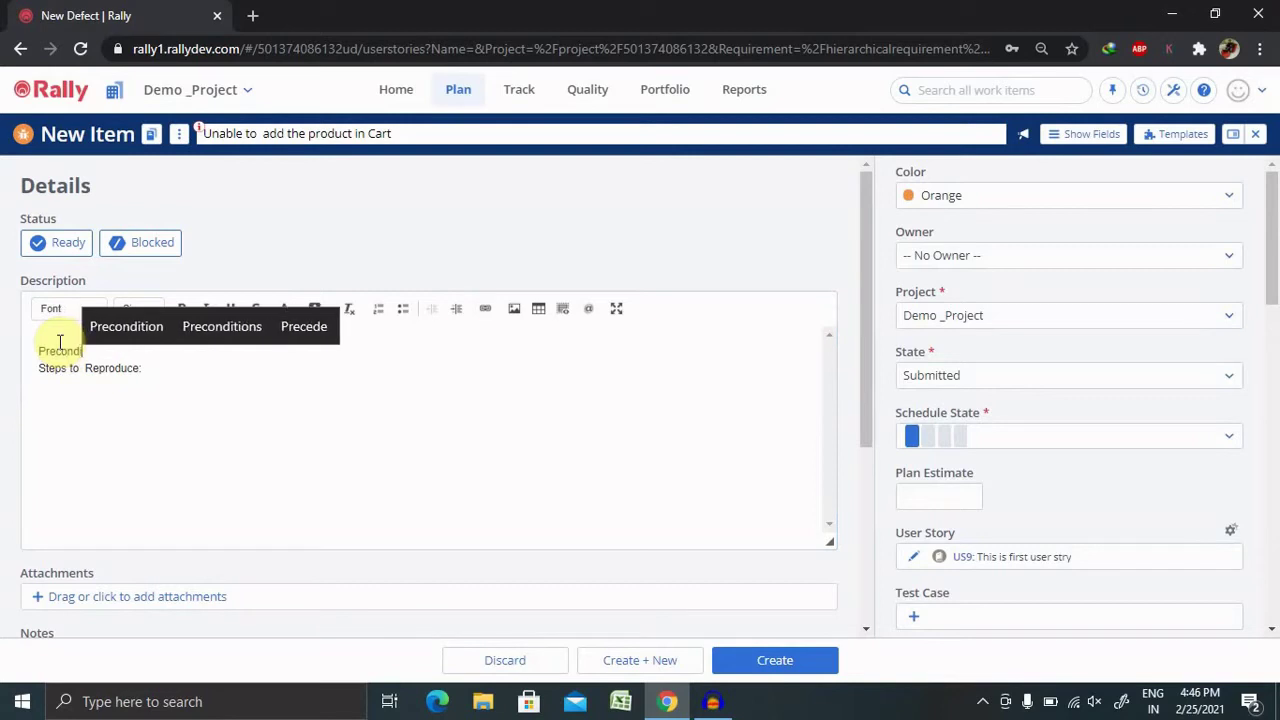
pyautogui.write('tion:')
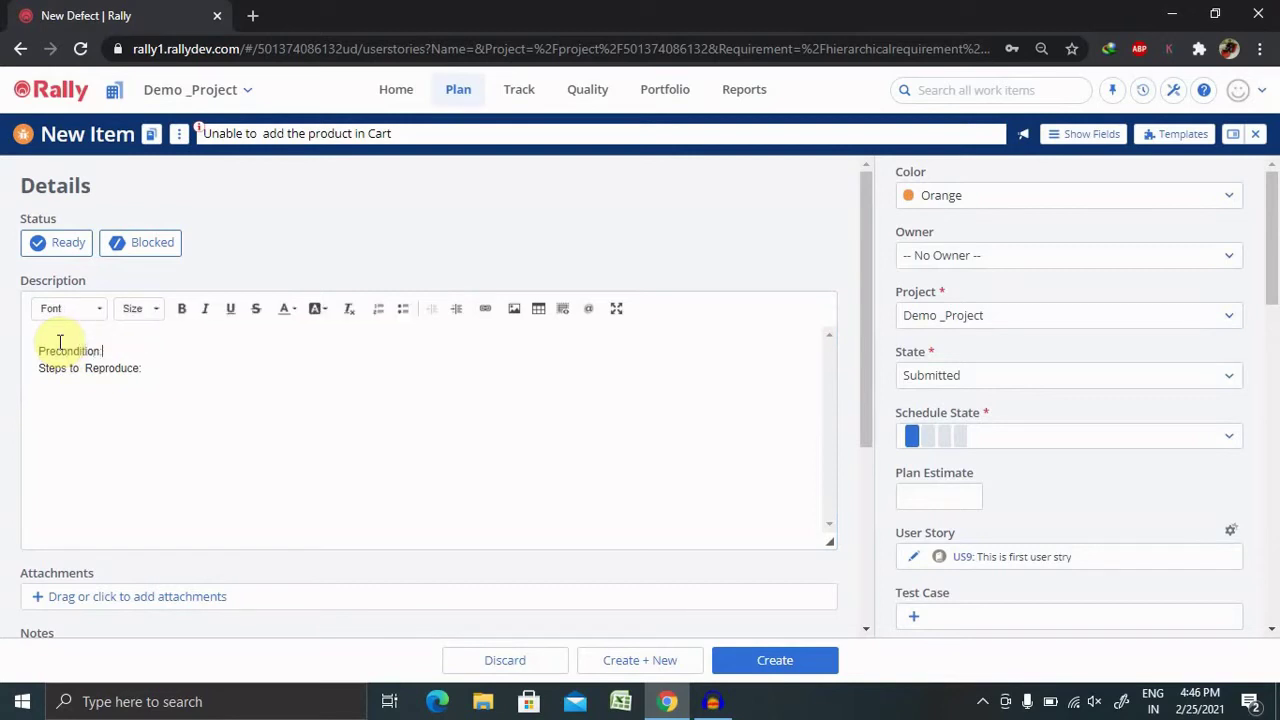
# - Add 'Actual Result:', 'Expected Result' and 'Note:' lines below the reproduction steps heading
pyautogui.click(177, 363)
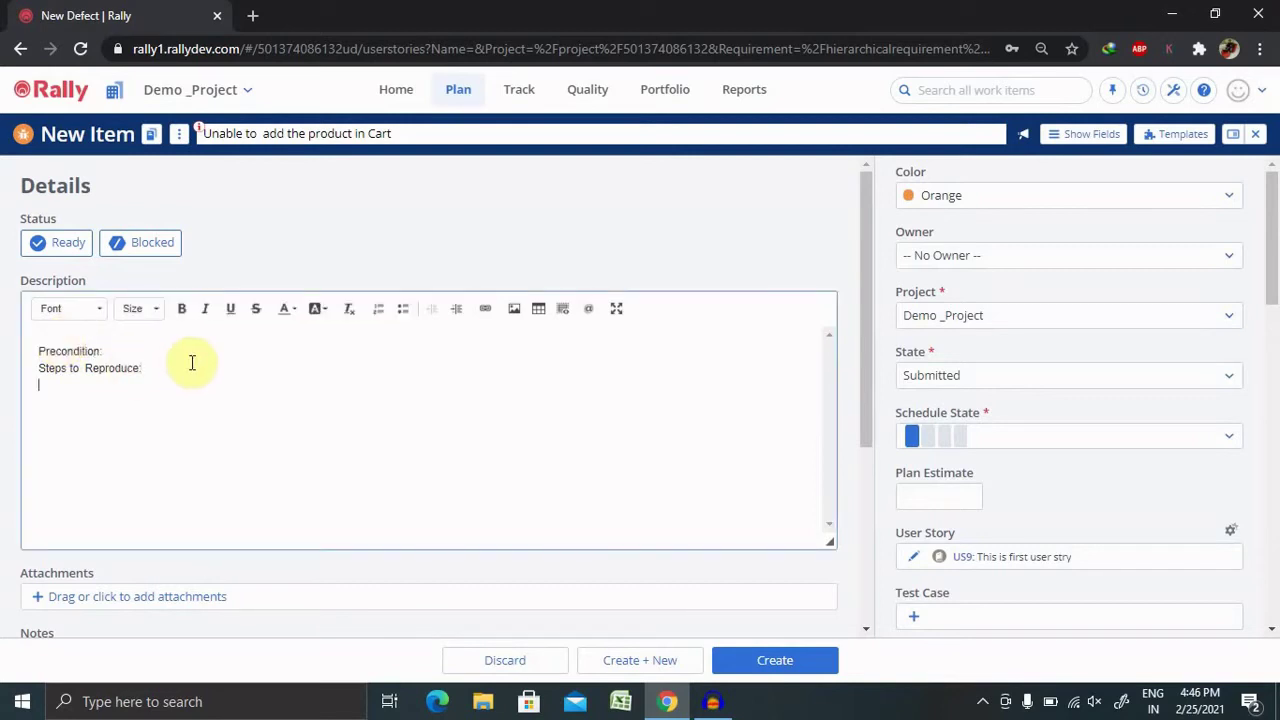
pyautogui.press('Return')
pyautogui.write('Actual')
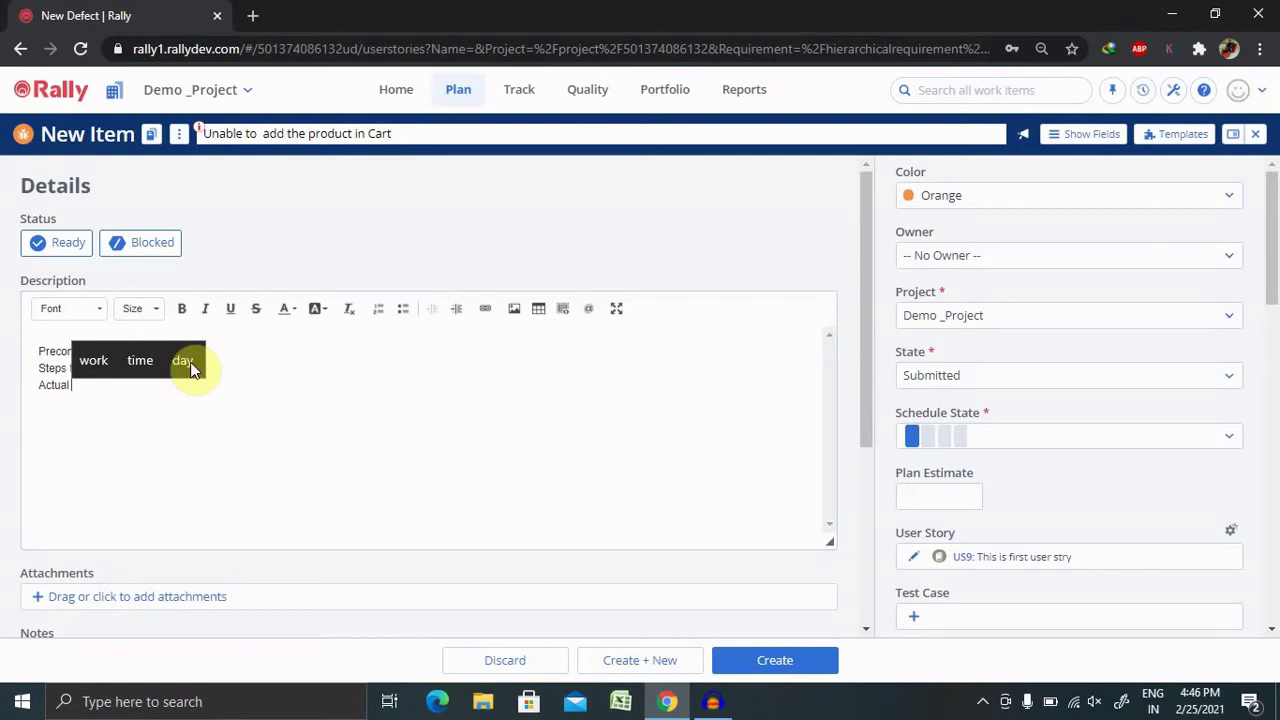
pyautogui.write(' Resl')
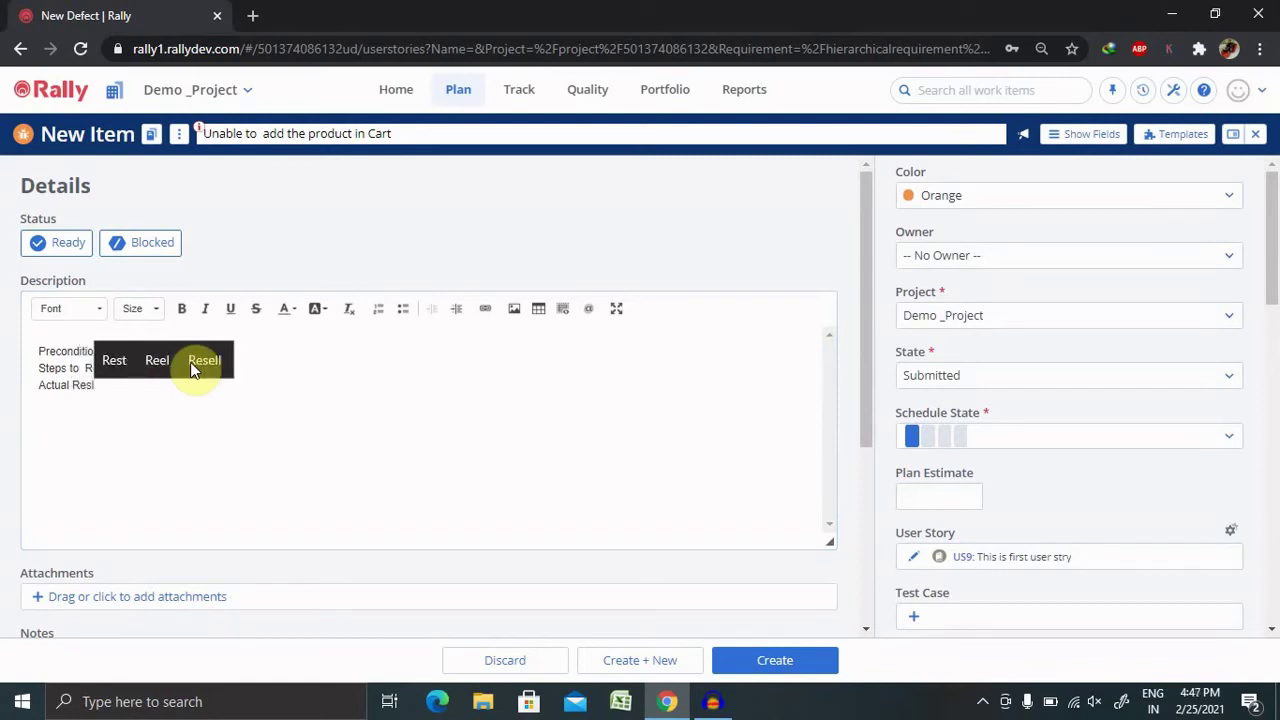
pyautogui.press('BackSpace')
pyautogui.write('ult')
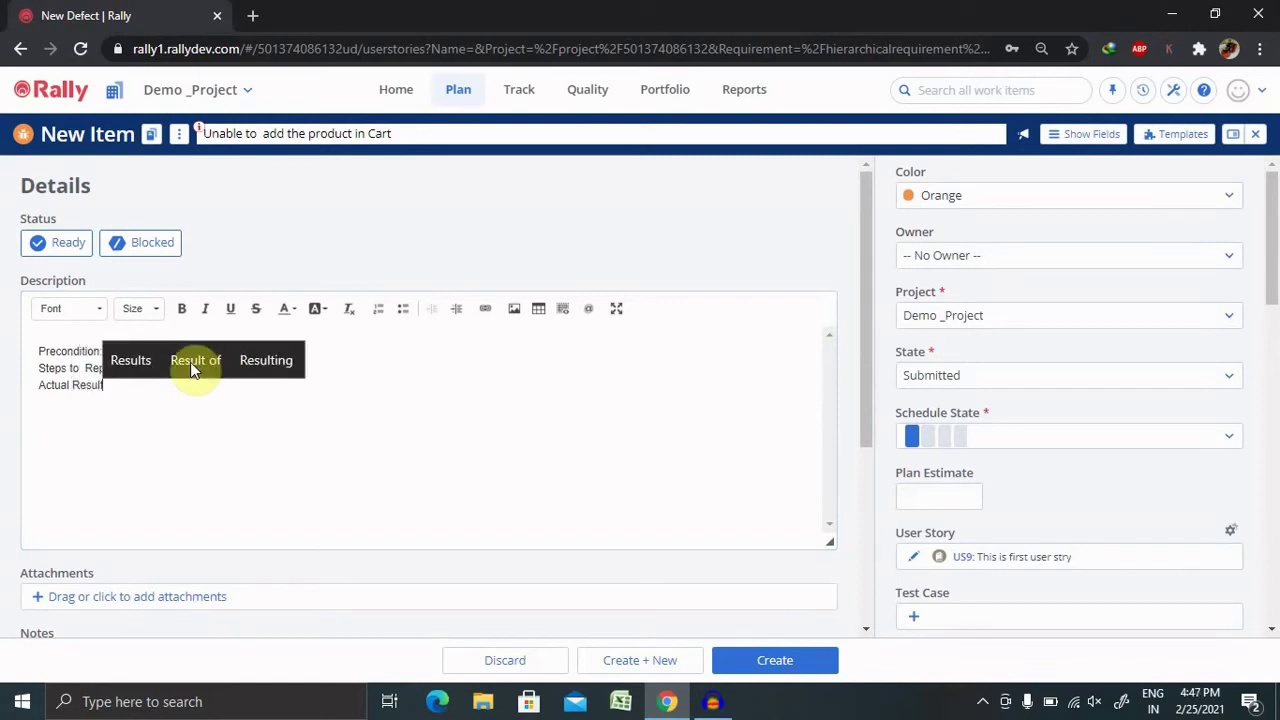
pyautogui.write(':')
pyautogui.press('Return')
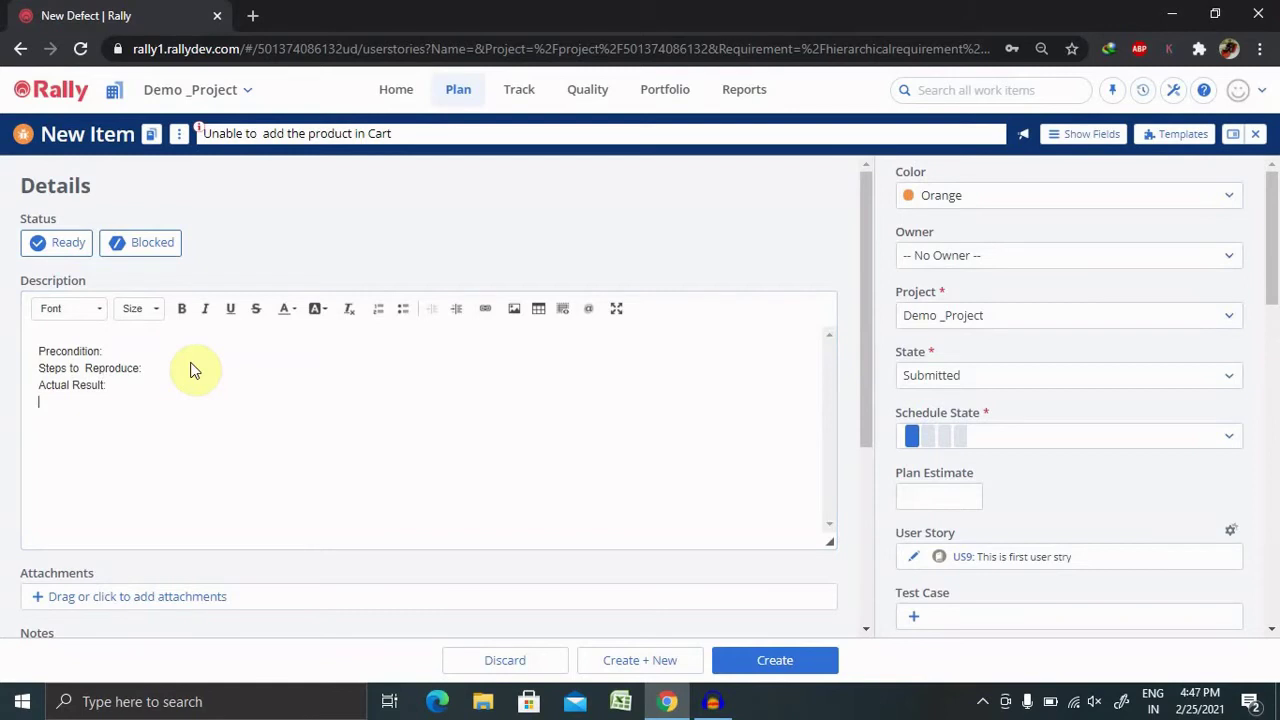
pyautogui.write('Expec')
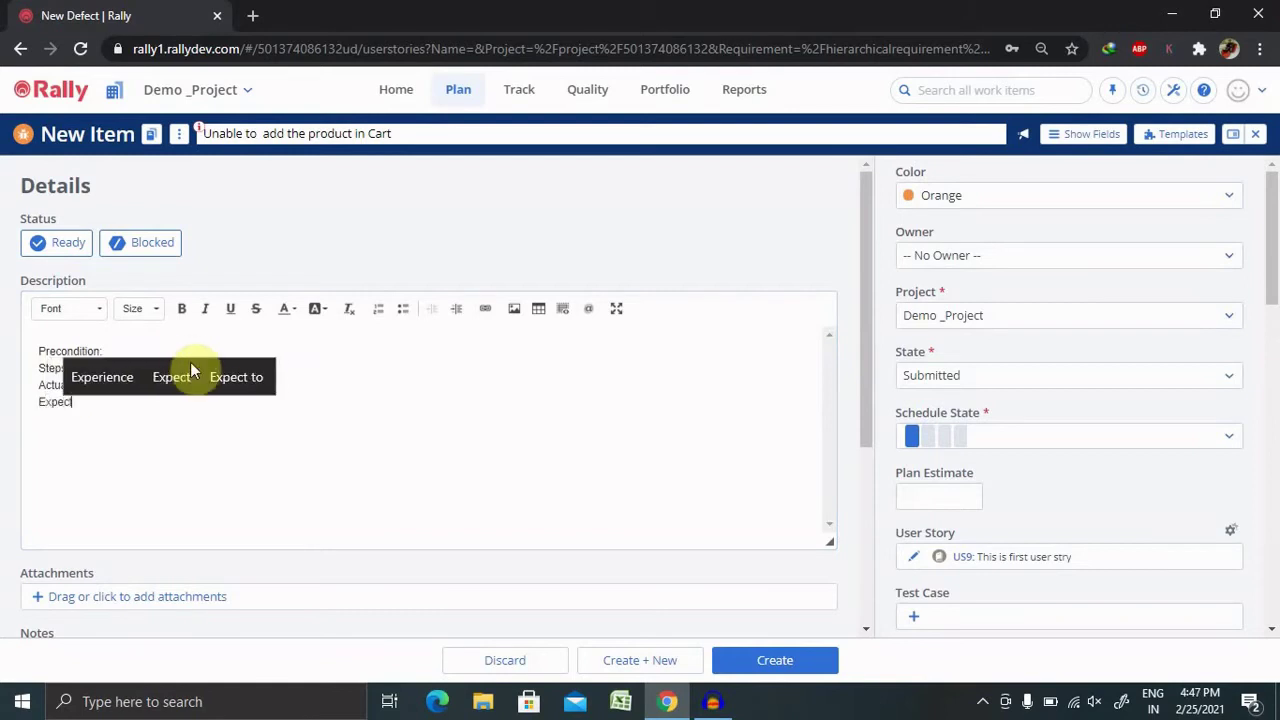
pyautogui.write('ted Resu')
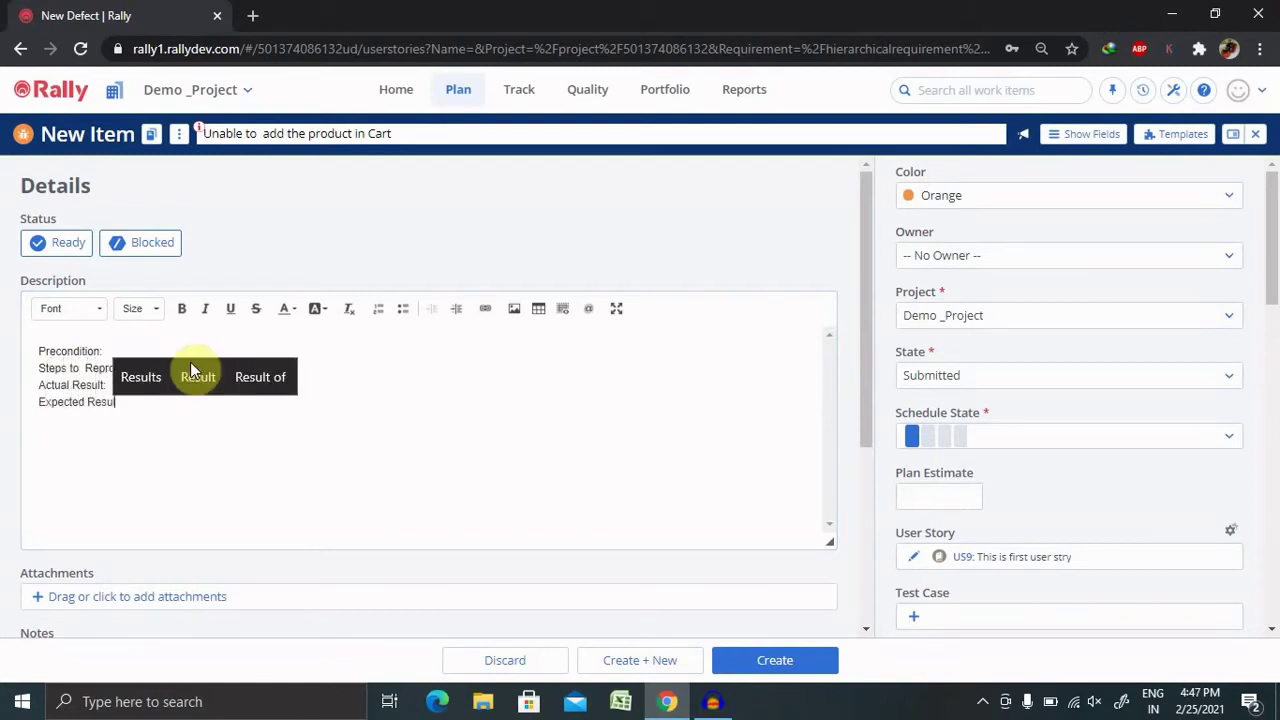
pyautogui.write('lt')
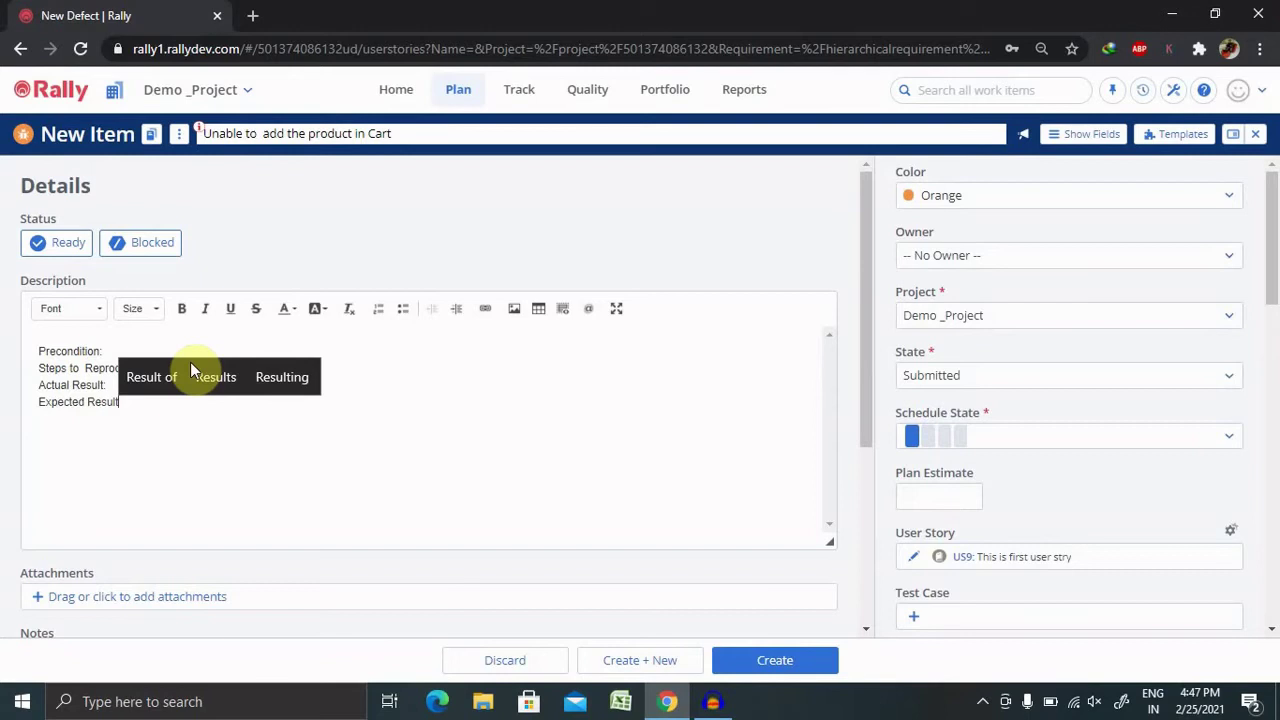
pyautogui.write('No')
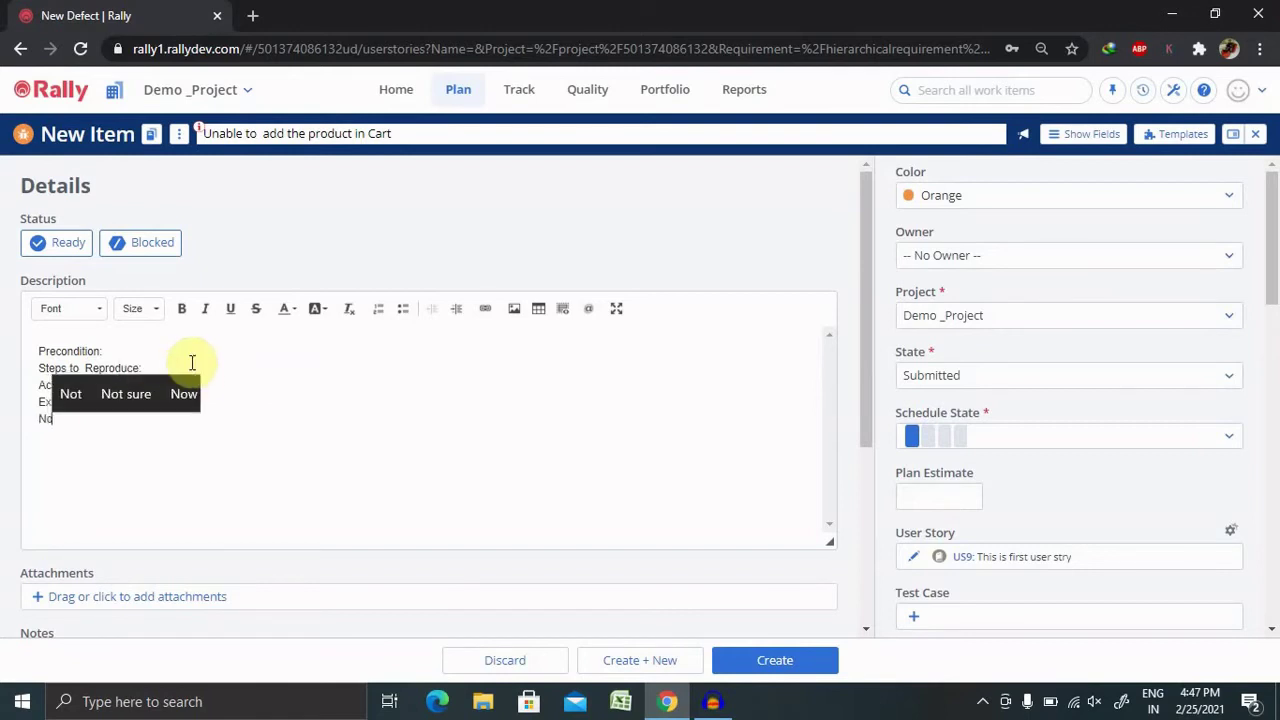
pyautogui.write('te:')
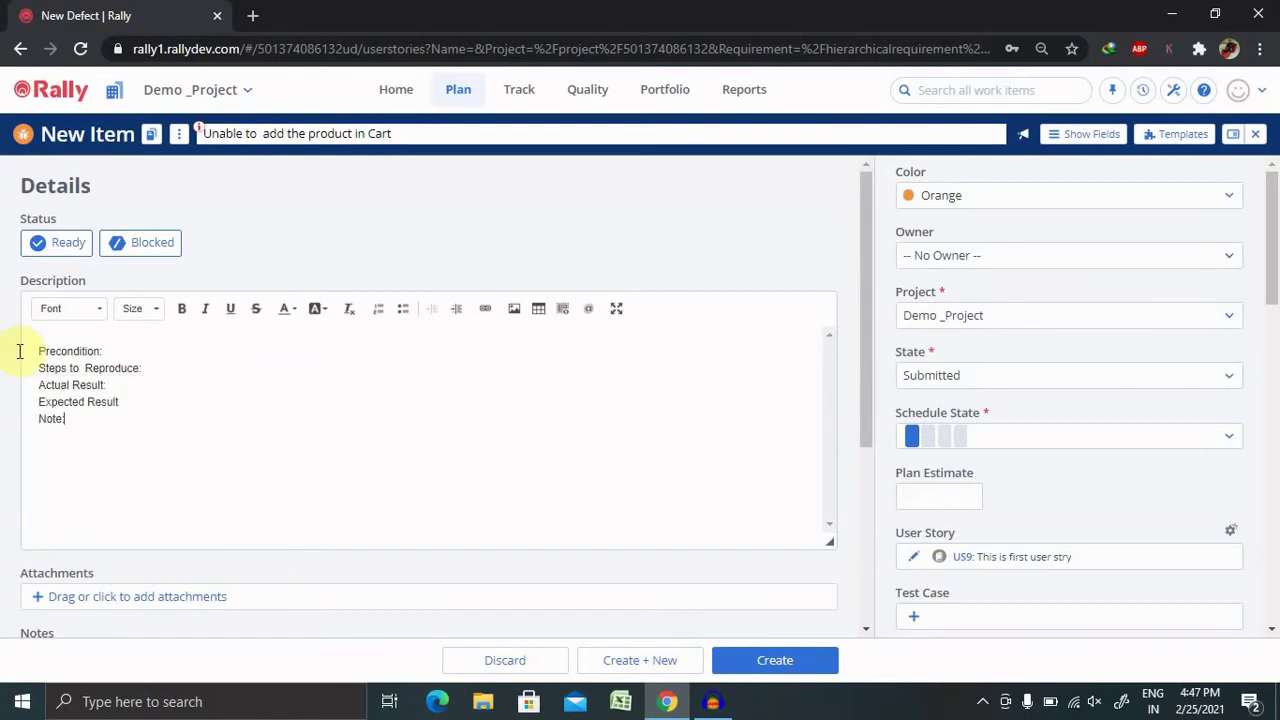
pyautogui.click(37, 349)
pyautogui.keyDown('shift'); pyautogui.click(115, 422); pyautogui.keyUp('shift')
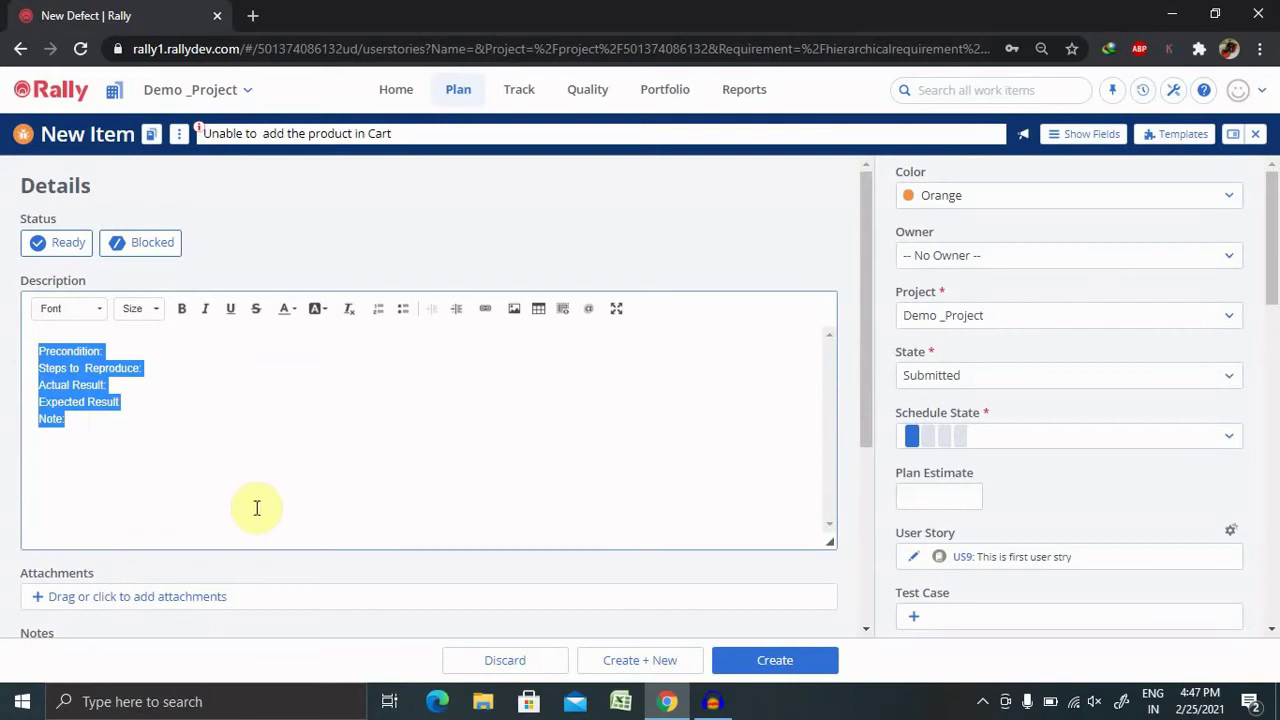
pyautogui.click(508, 343)
pyautogui.moveTo(863, 307); pyautogui.dragTo(862, 488)
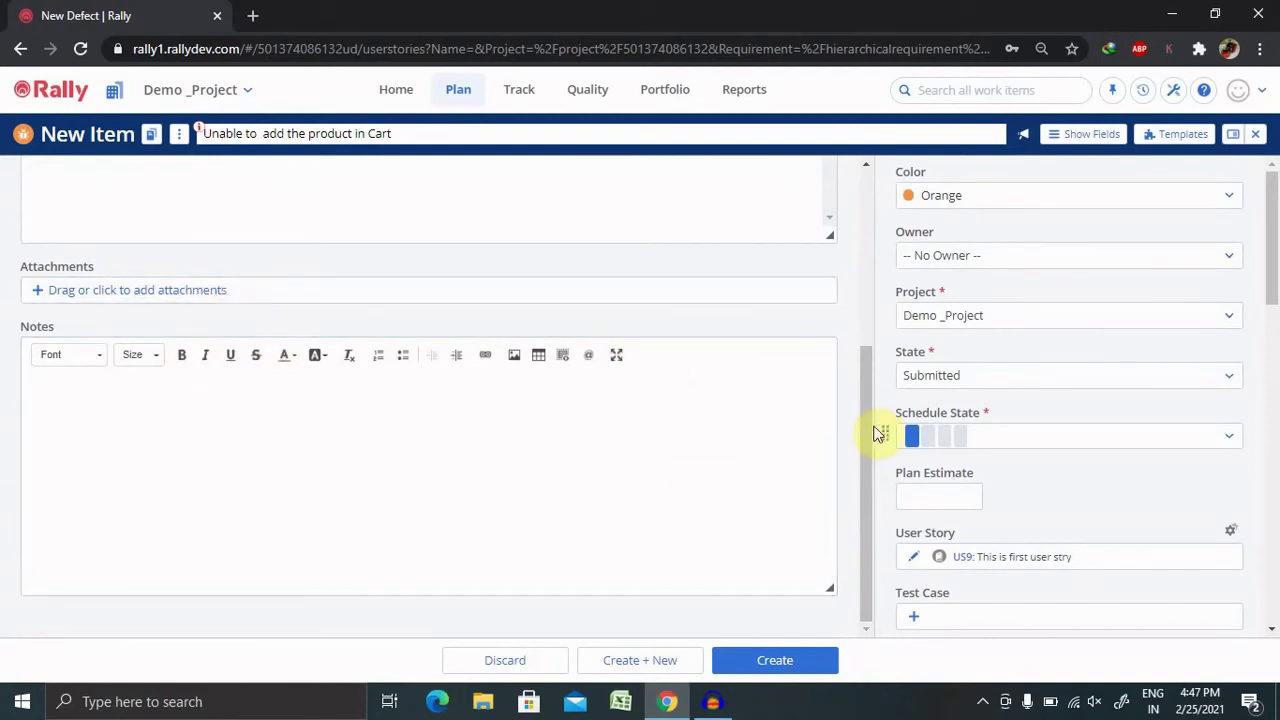
# - Assign the quick-pick user as the defect's owner
pyautogui.moveTo(871, 427); pyautogui.dragTo(877, 309)
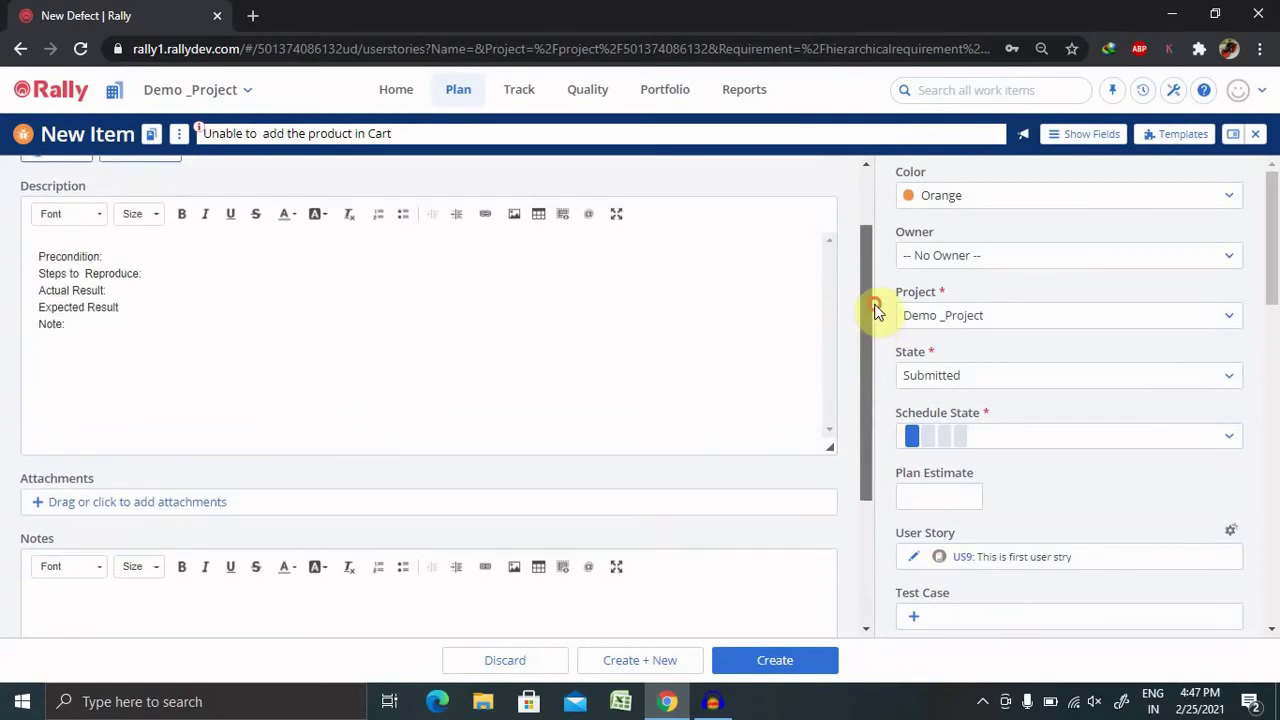
pyautogui.click(1131, 258)
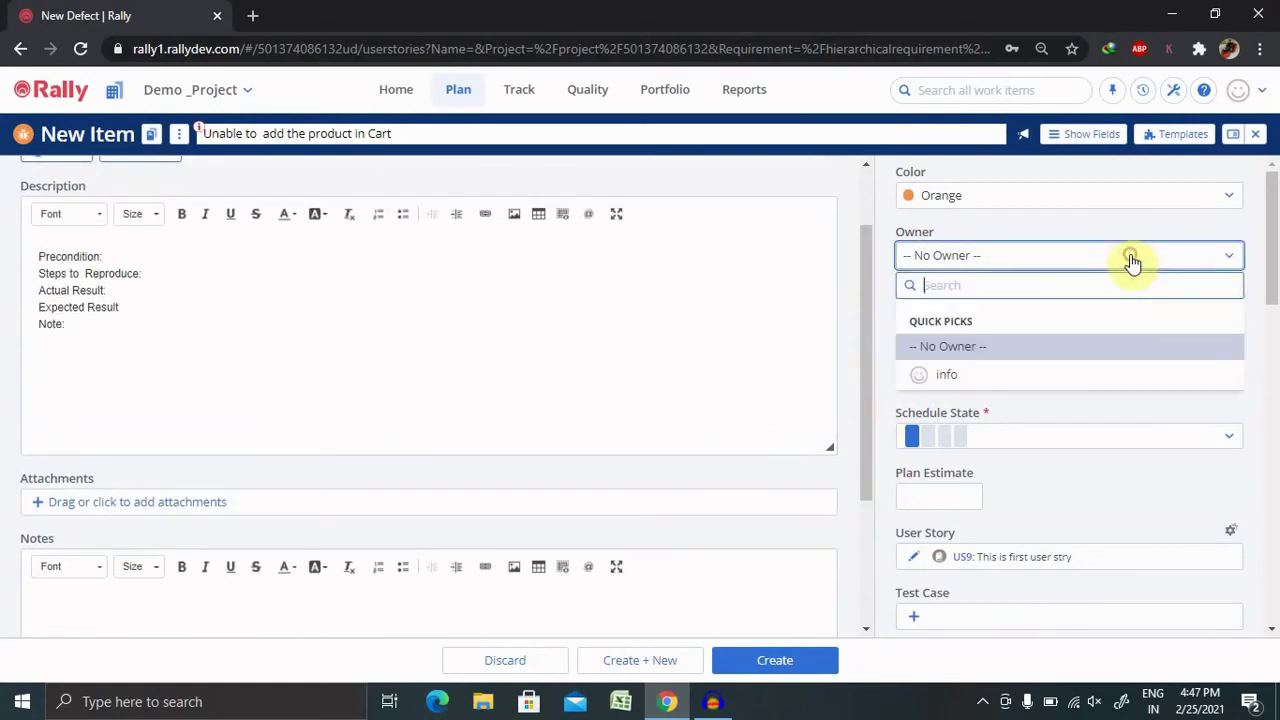
pyautogui.click(950, 375)
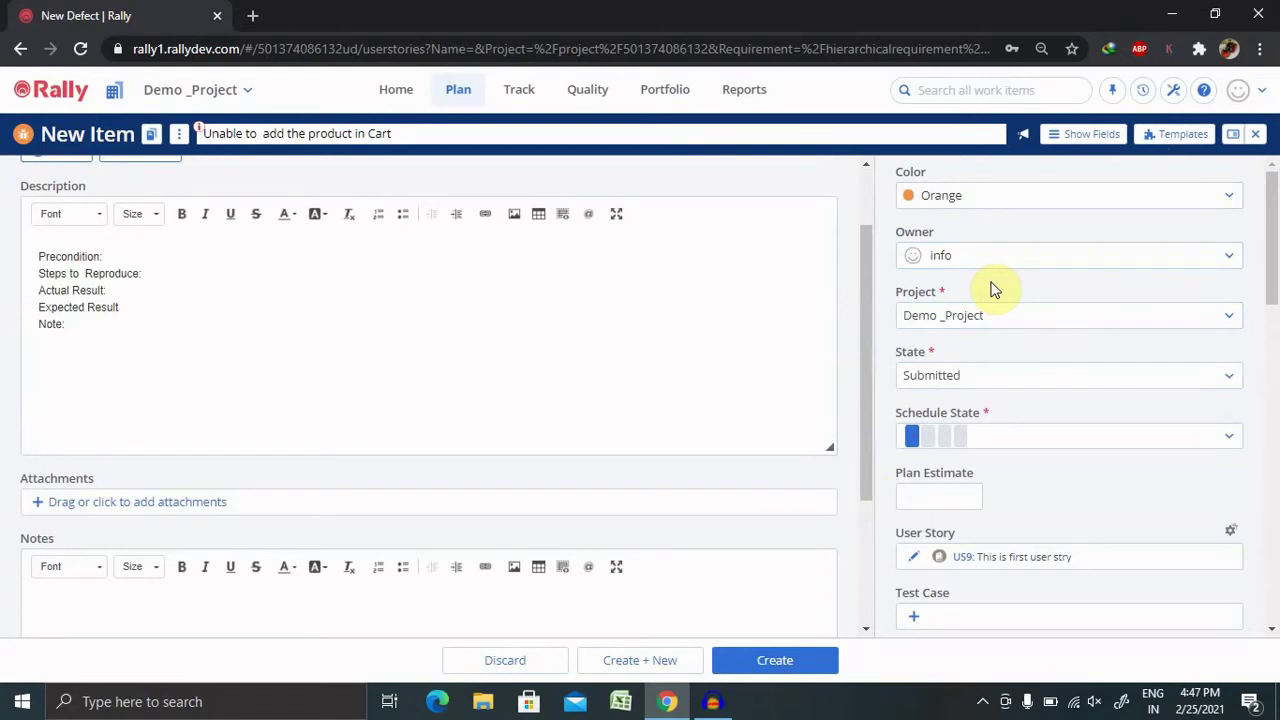
# - Change the defect's State from Submitted to Open
pyautogui.click(985, 378)
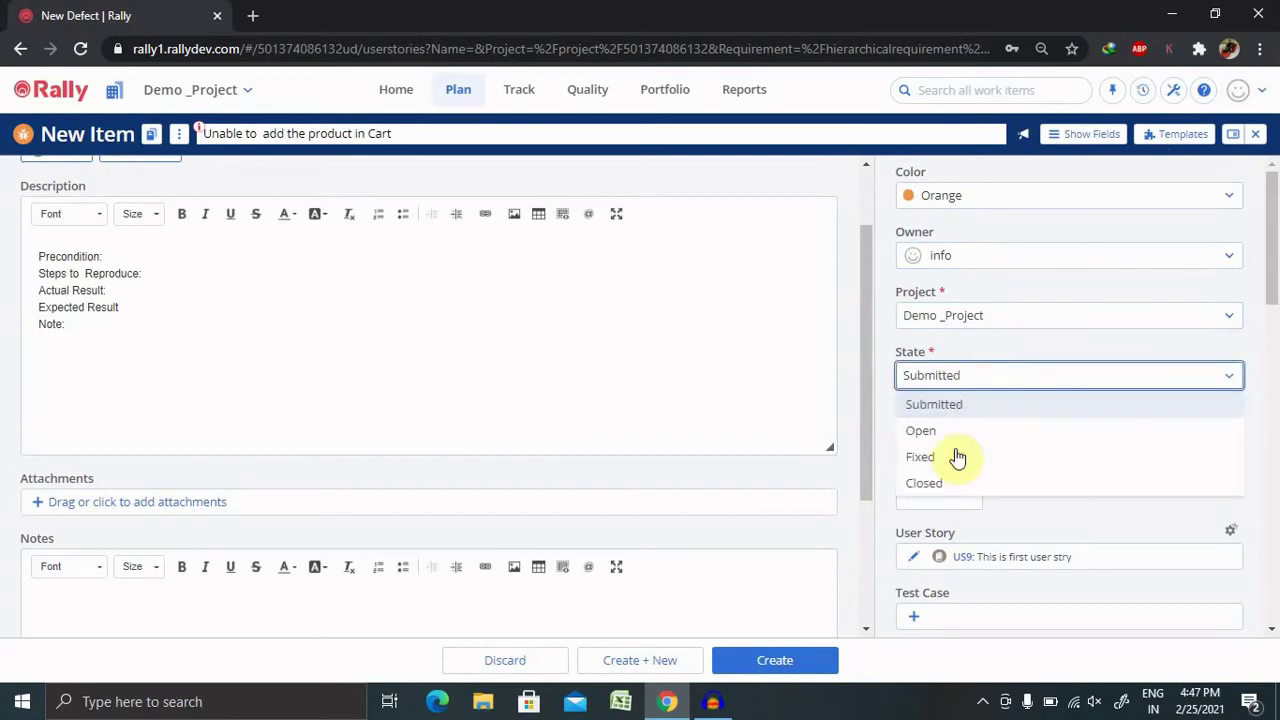
pyautogui.click(946, 434)
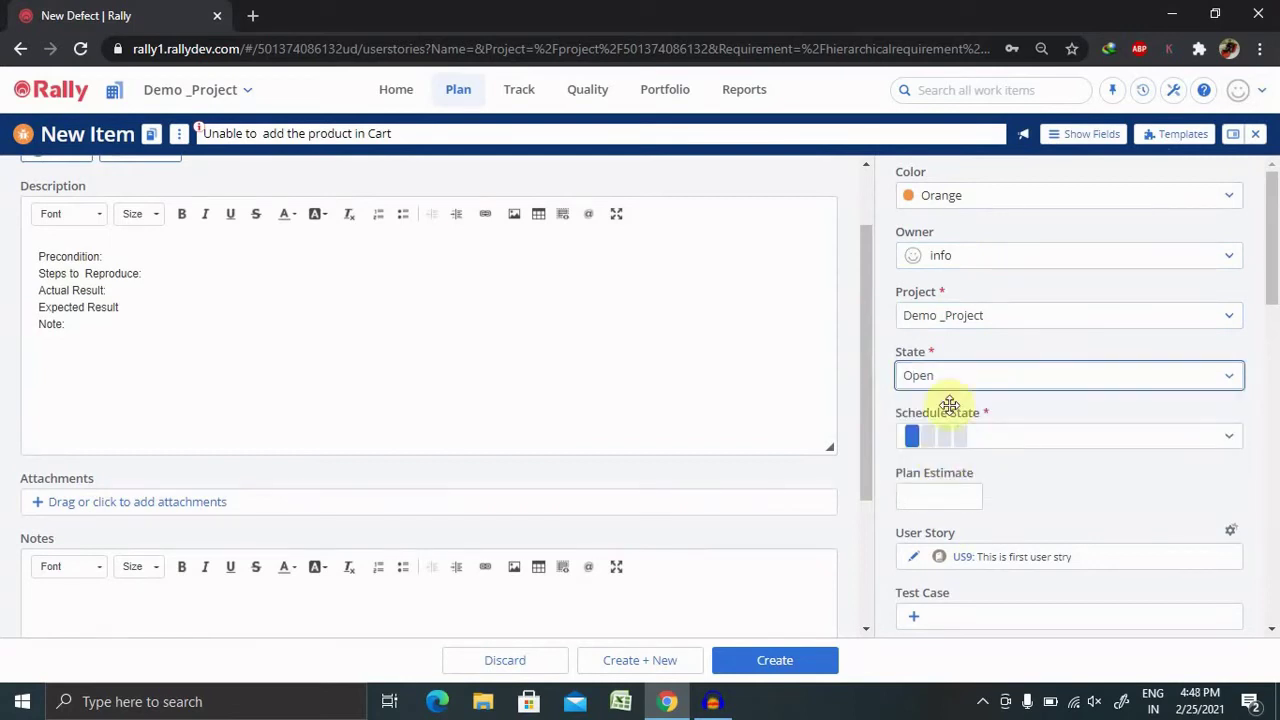
pyautogui.click(970, 384)
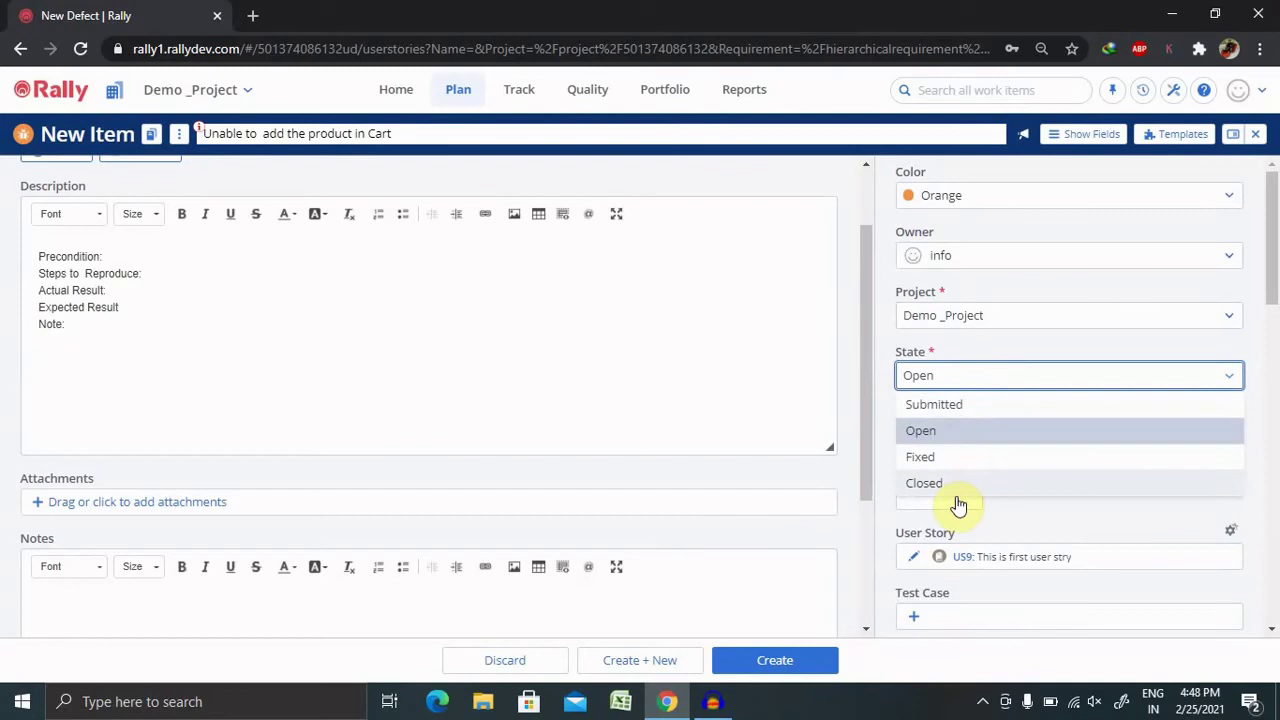
pyautogui.click(1057, 343)
pyautogui.moveTo(1275, 291); pyautogui.dragTo(1268, 445)
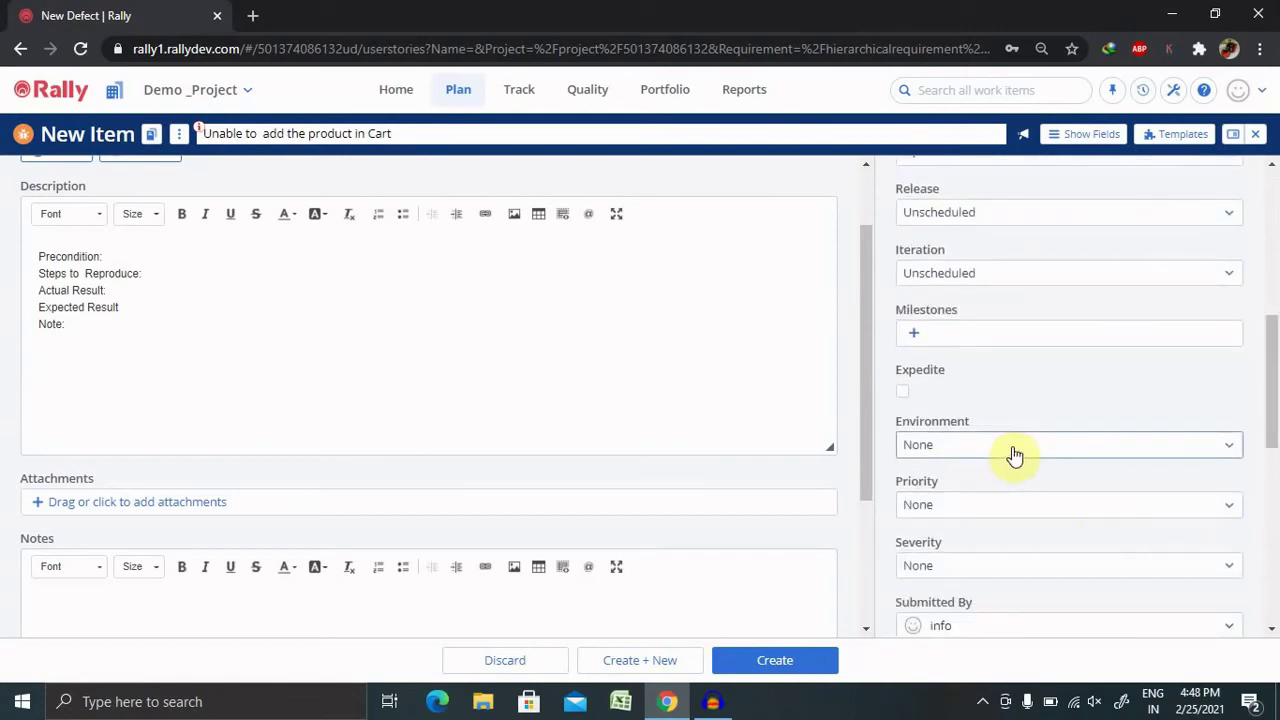
# - Set Severity to Major Problem and Priority to High Attention, leaving build fields empty
pyautogui.click(1010, 450)
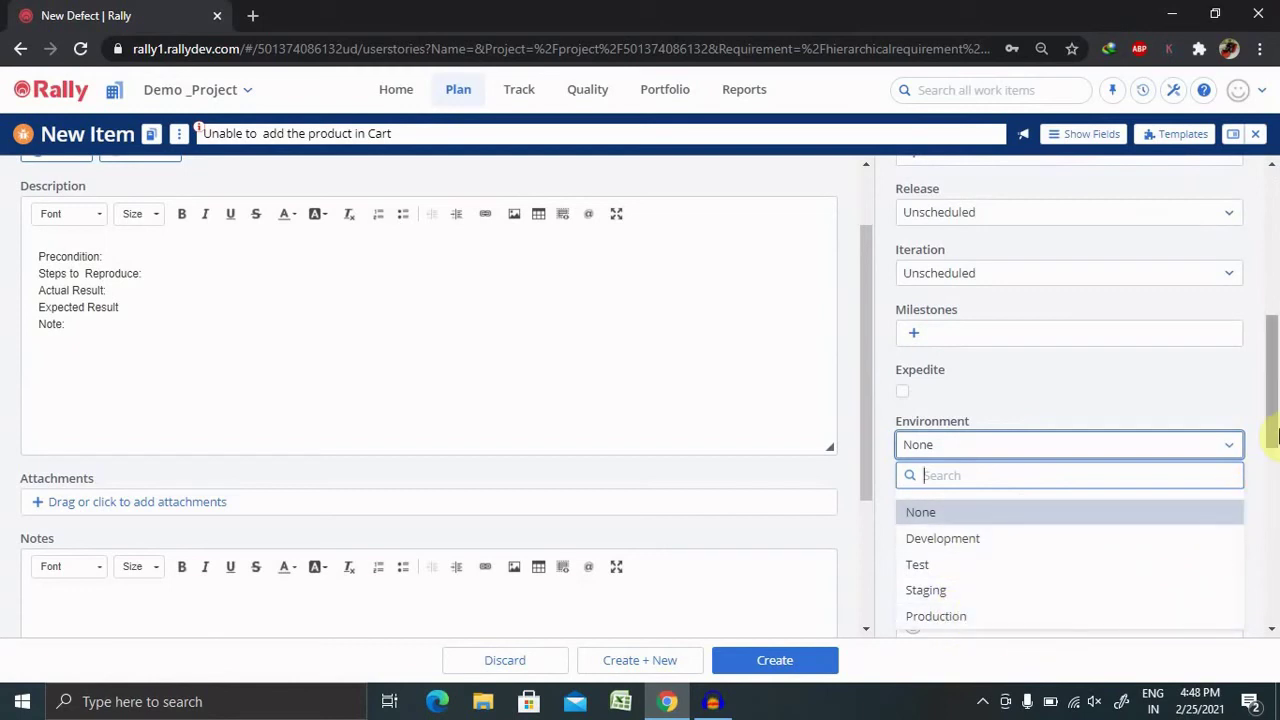
pyautogui.moveTo(1271, 380); pyautogui.dragTo(1271, 420)
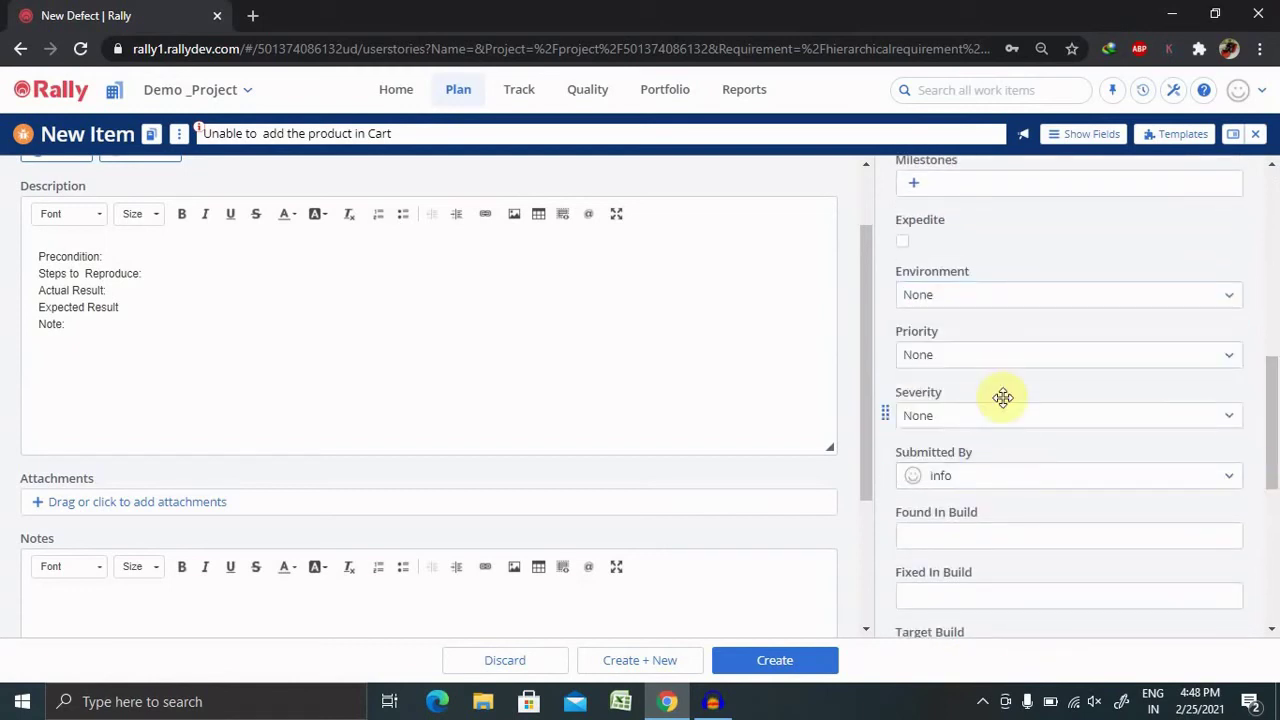
pyautogui.click(1038, 424)
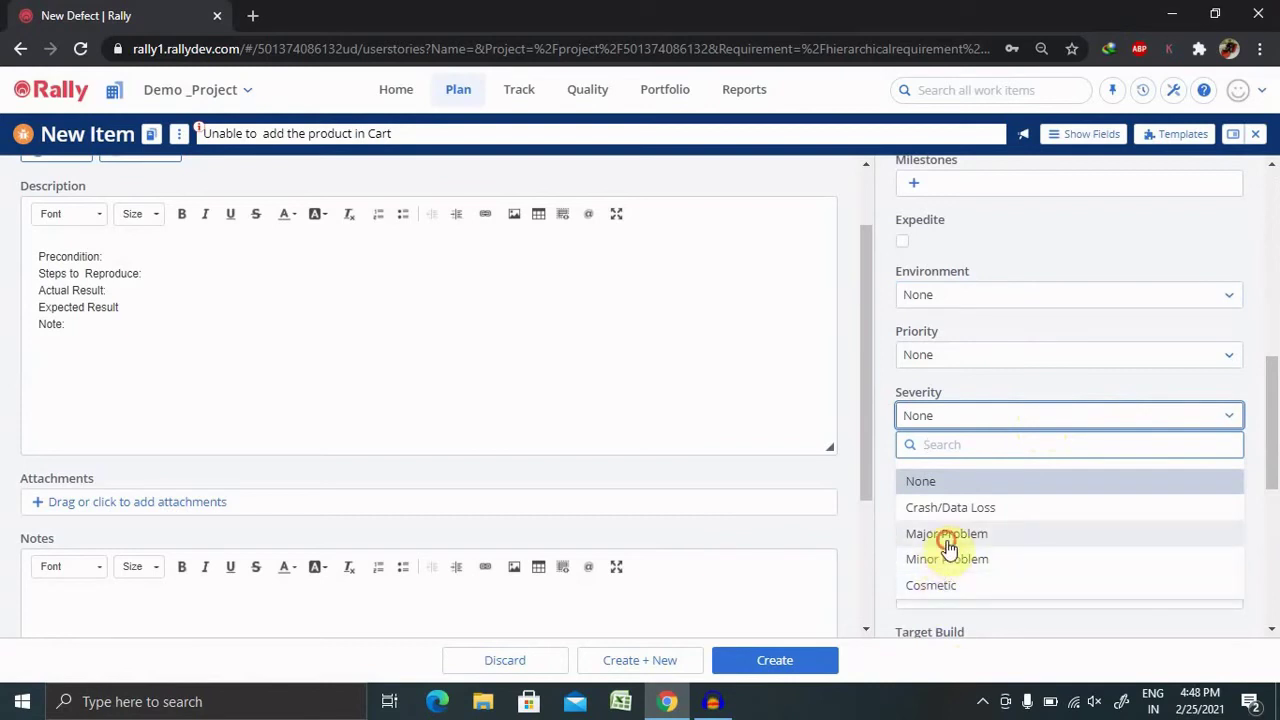
pyautogui.click(947, 540)
pyautogui.click(1031, 362)
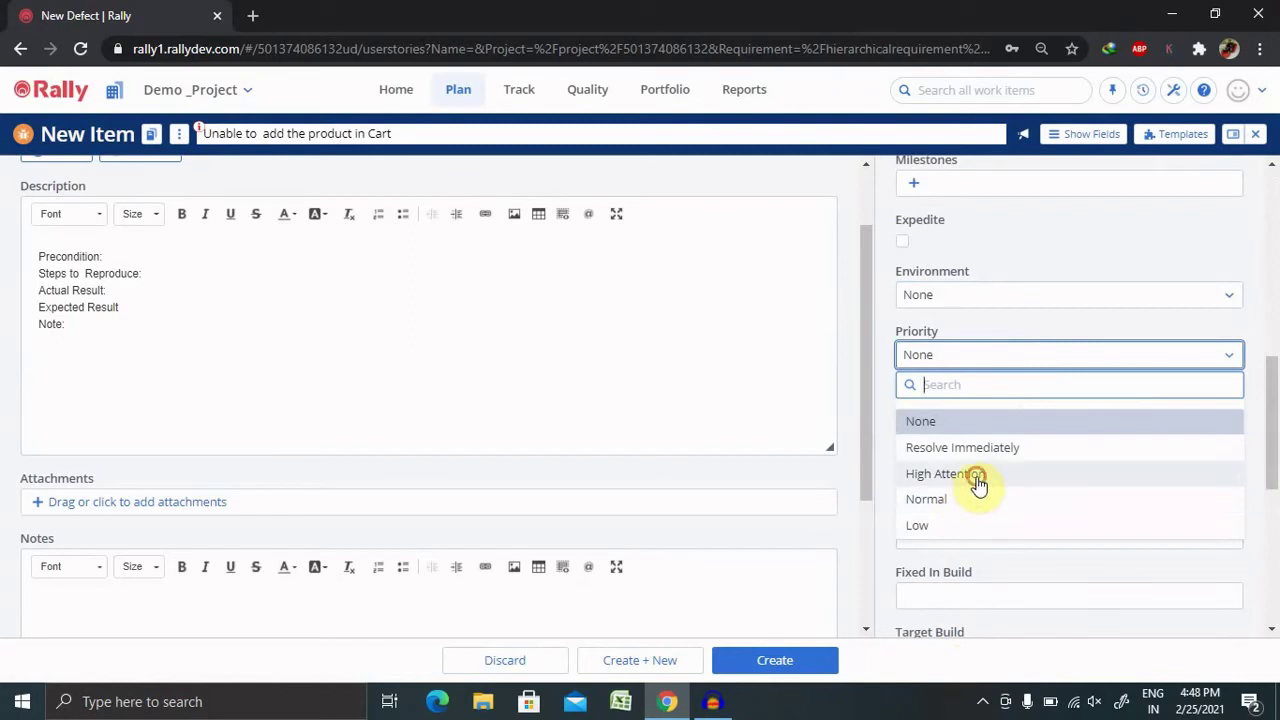
pyautogui.click(976, 482)
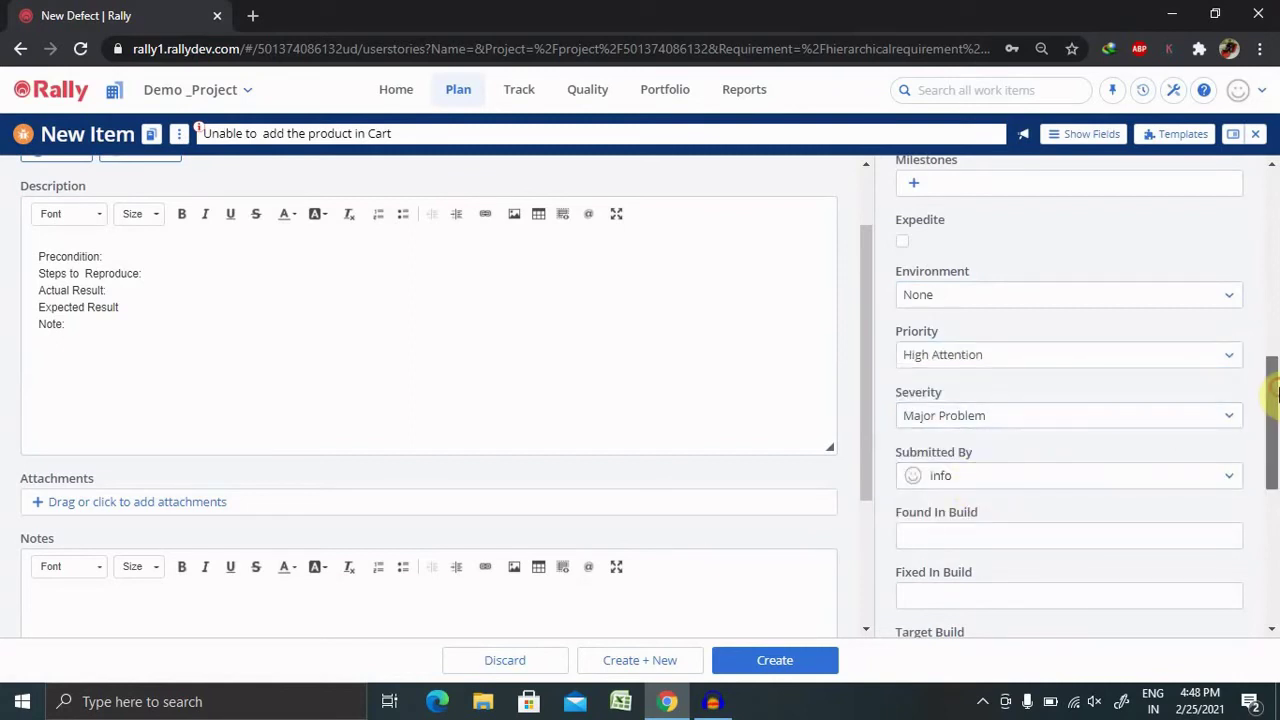
pyautogui.moveTo(1276, 393); pyautogui.dragTo(1275, 430)
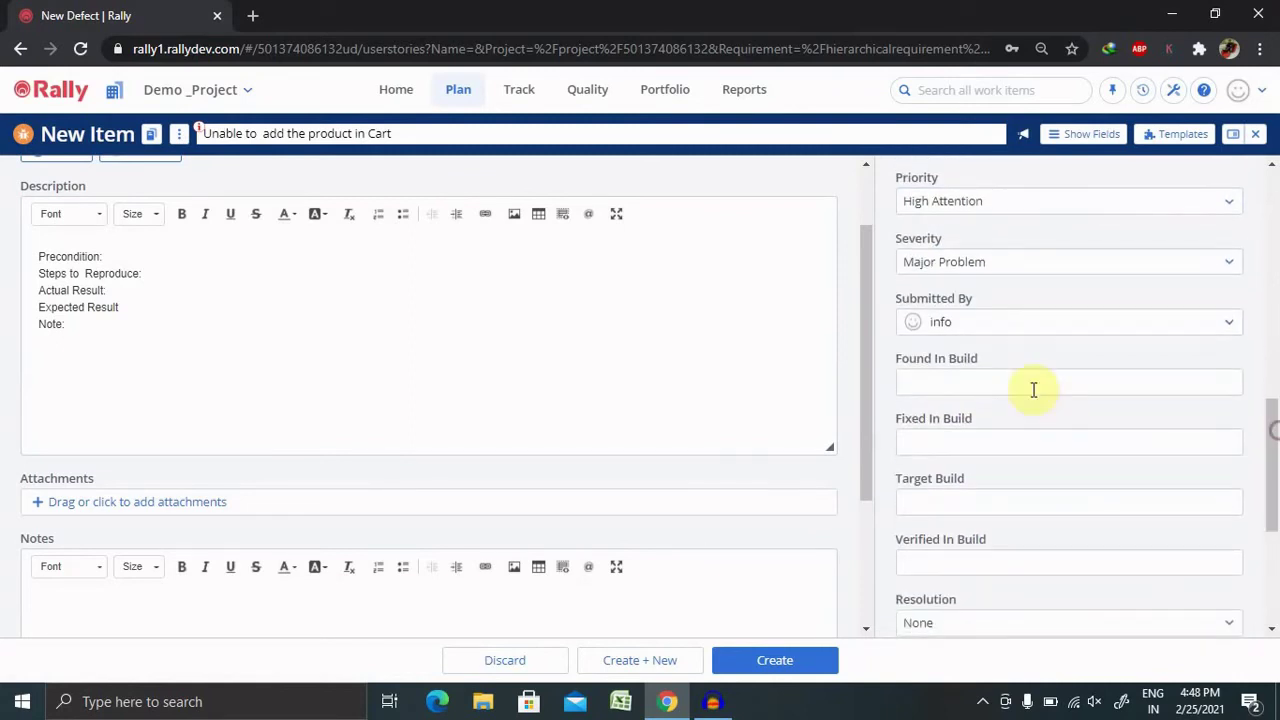
pyautogui.click(1033, 389)
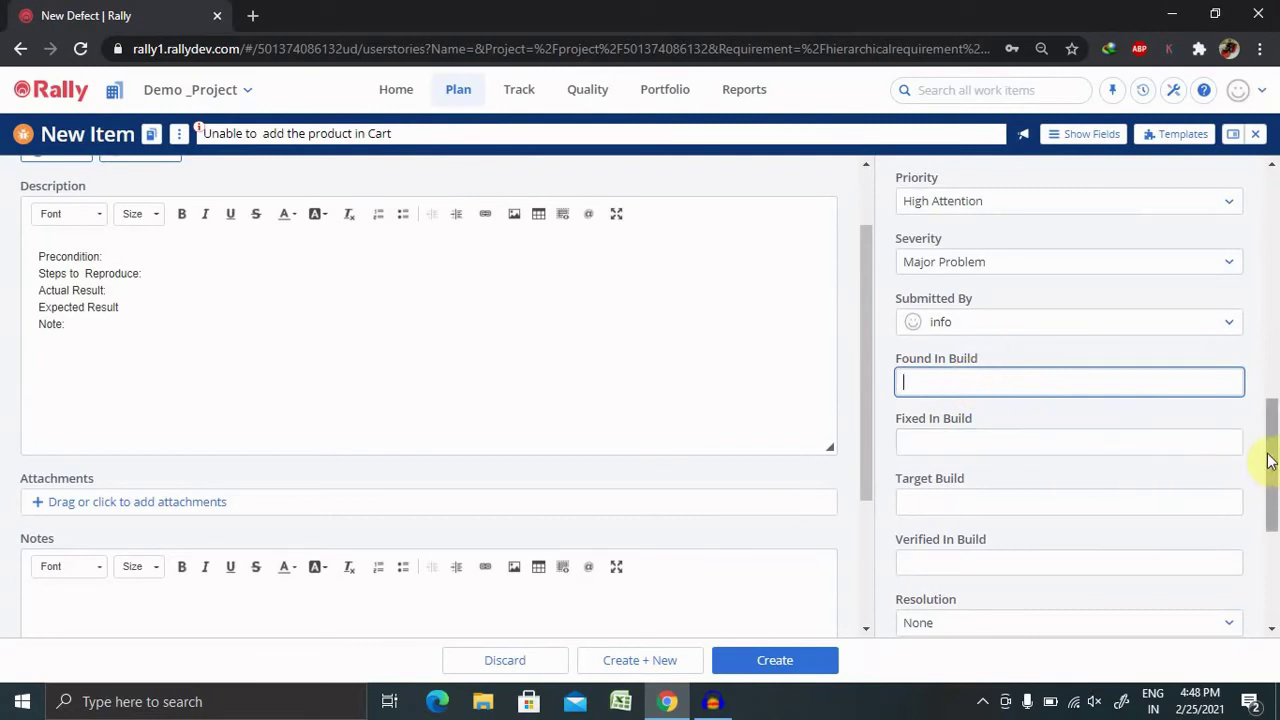
pyautogui.scroll(-3, 1270, 460)
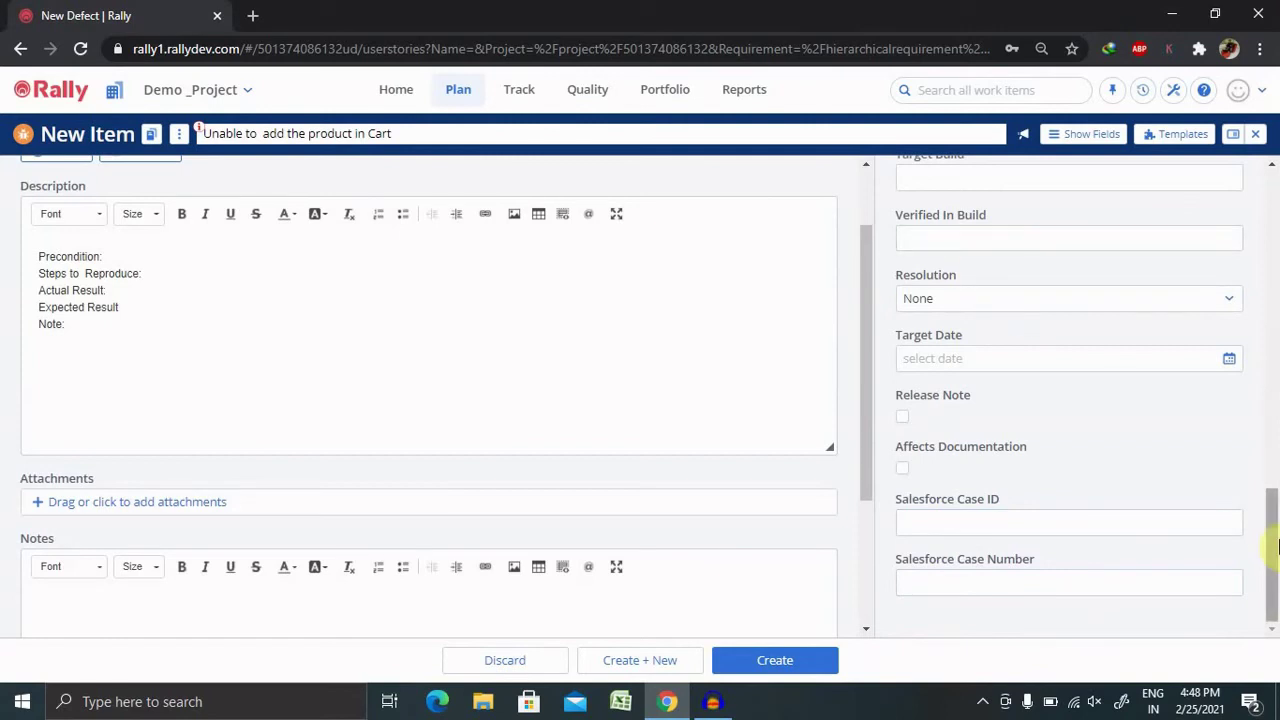
pyautogui.moveTo(1276, 545); pyautogui.dragTo(1274, 166)
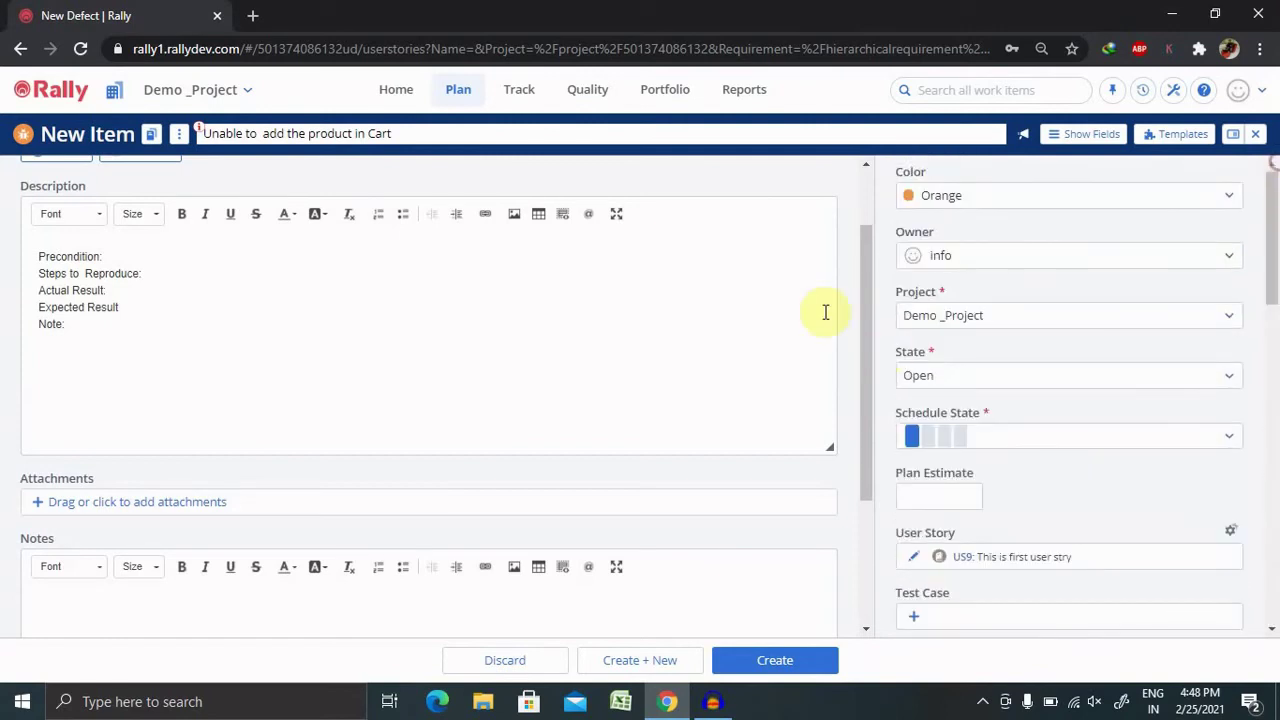
pyautogui.moveTo(869, 268); pyautogui.dragTo(867, 196)
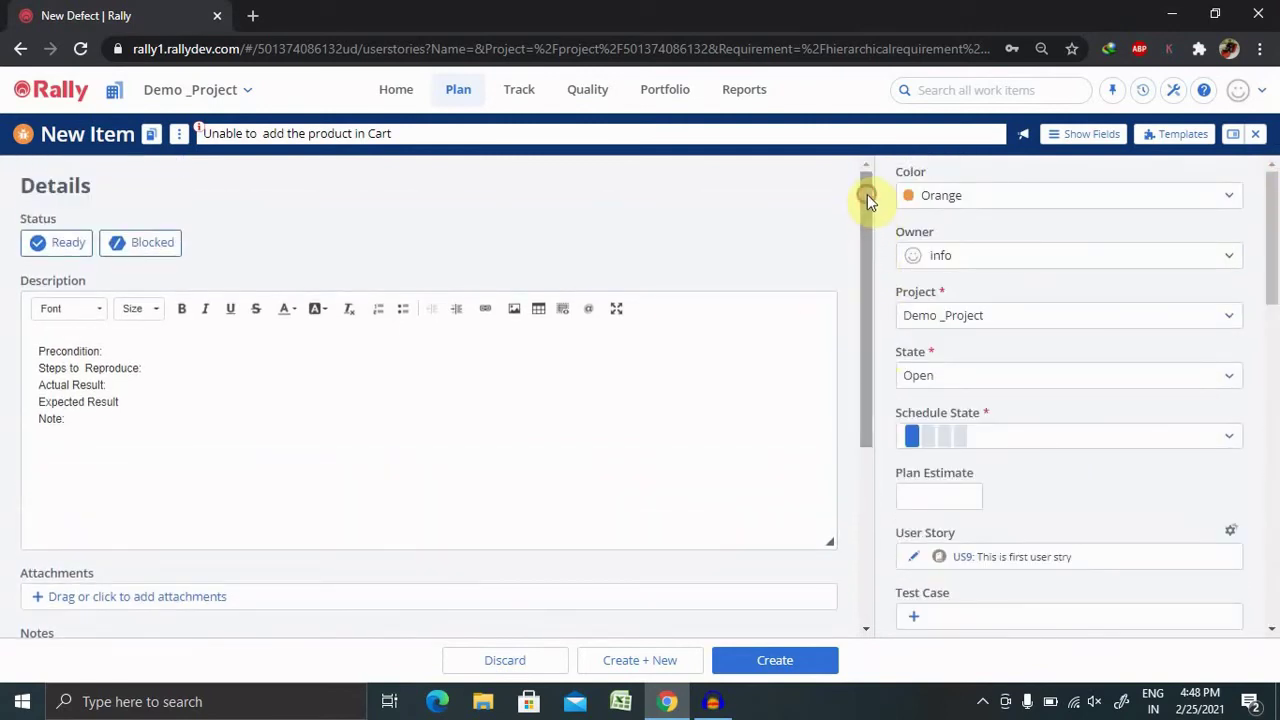
# - Create the defect, saving it as DE1 'Unable to add the product in Cart'
pyautogui.click(775, 665)
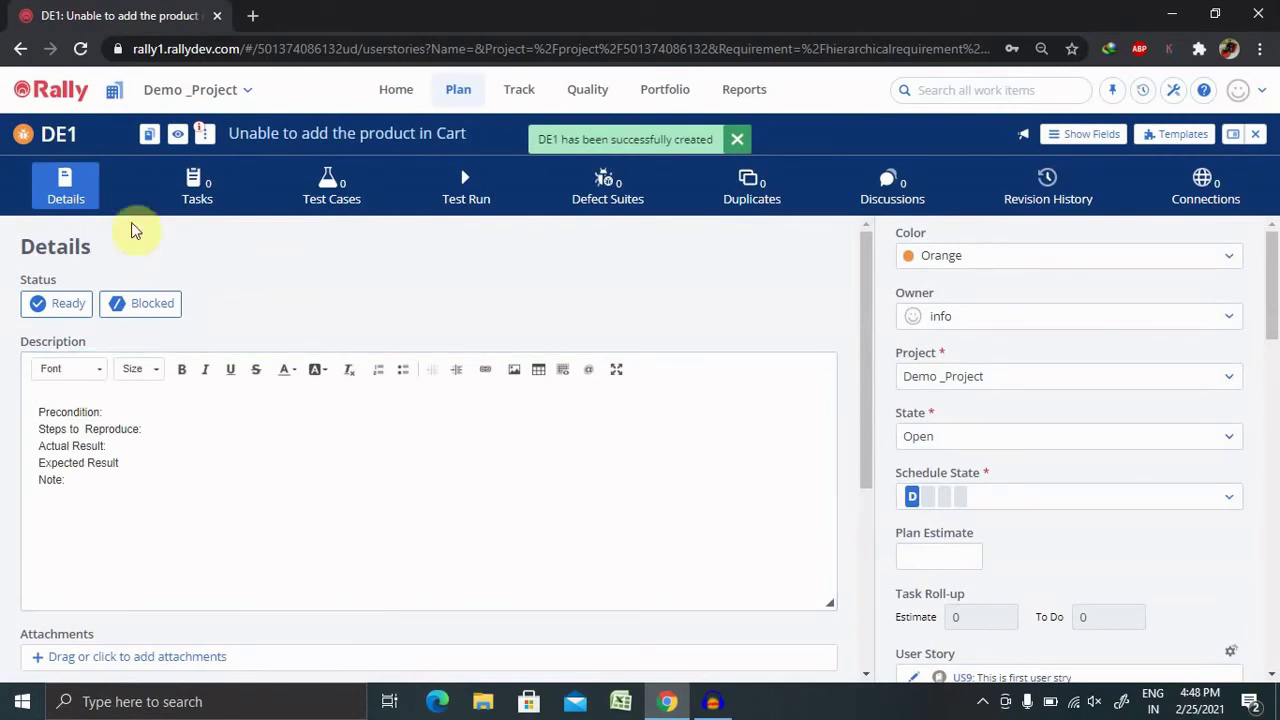
pyautogui.moveTo(72, 134); pyautogui.dragTo(80, 142)
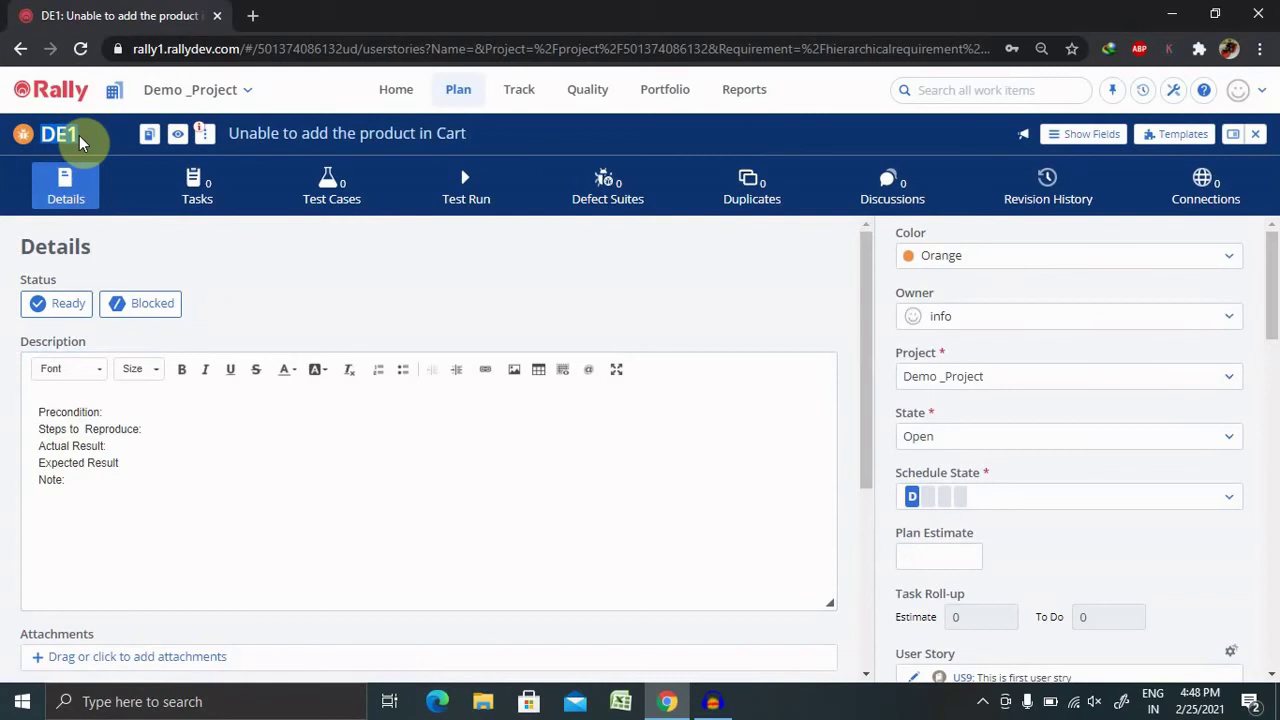
pyautogui.click(80, 142)
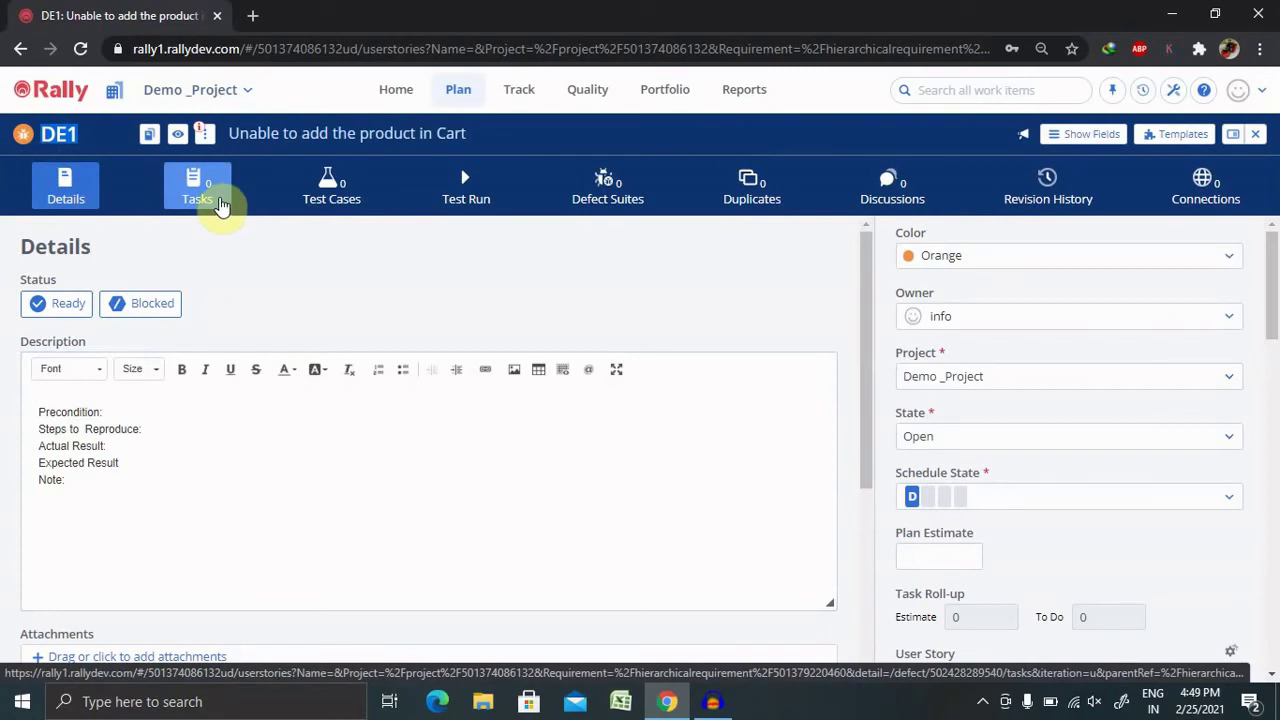
# - Check DE1's Tasks, Details and Discussions, then view its Revision History showing revision 0
pyautogui.click(220, 203)
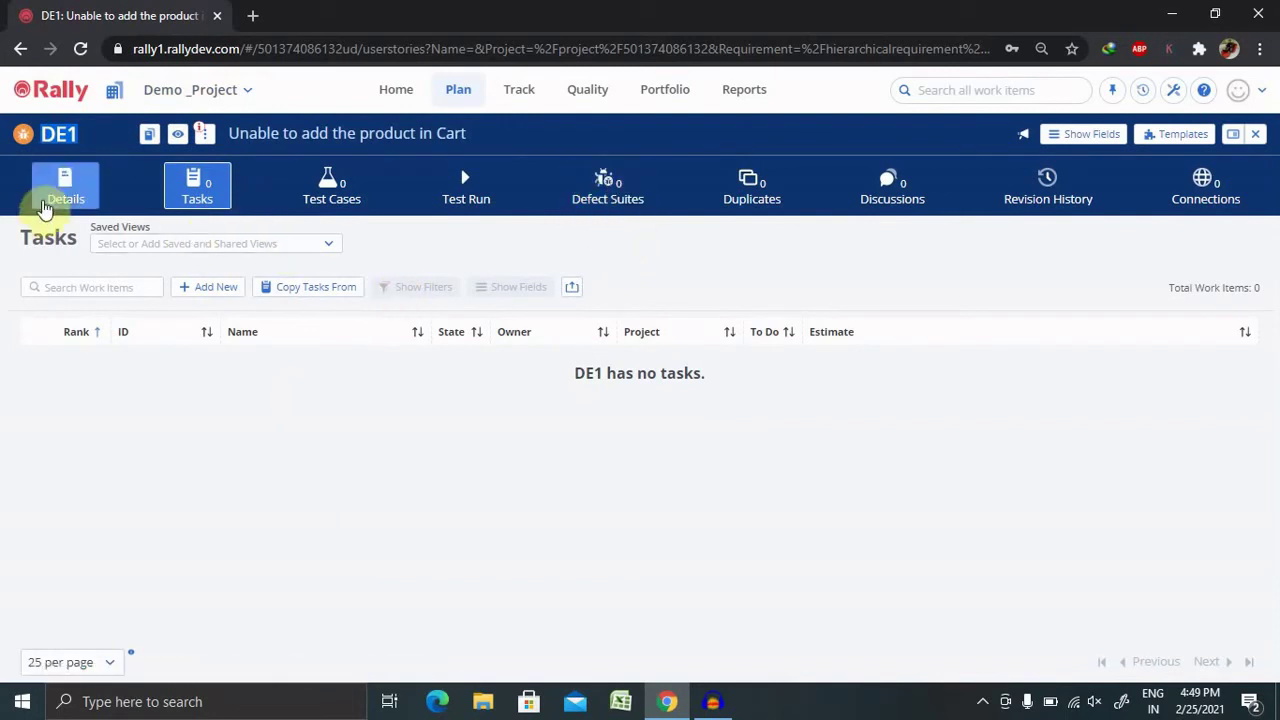
pyautogui.click(43, 207)
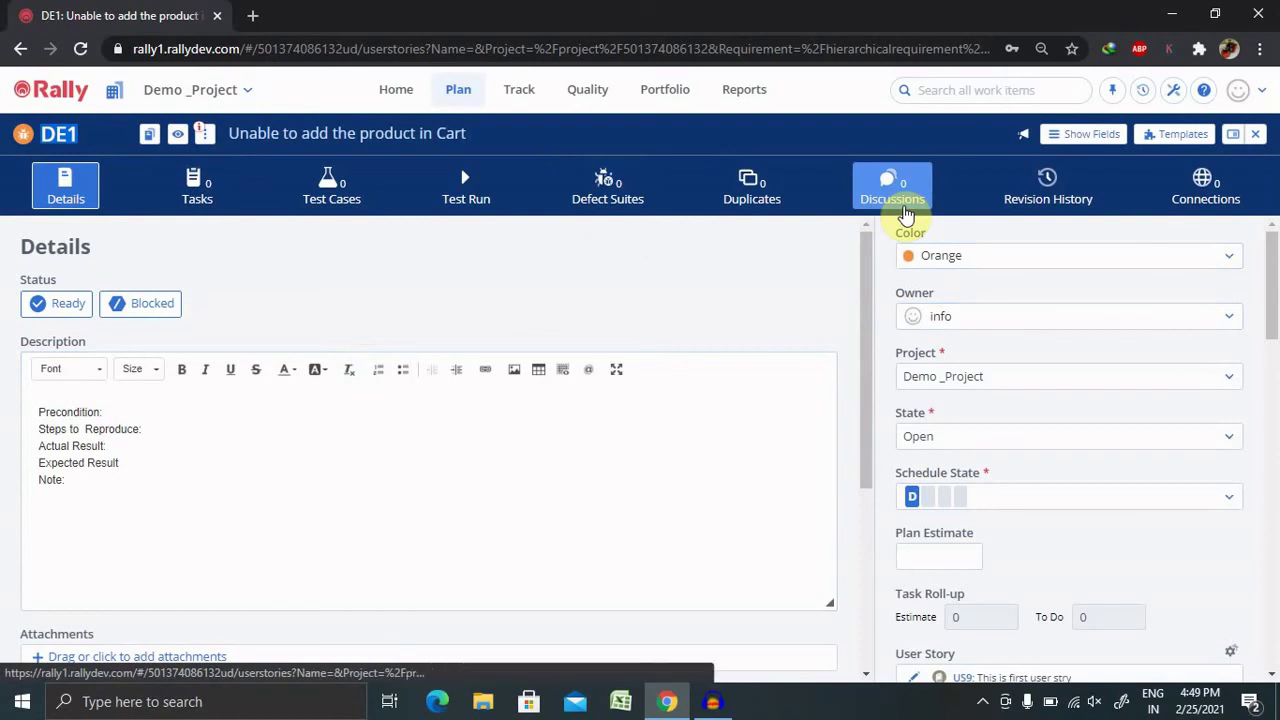
pyautogui.click(906, 212)
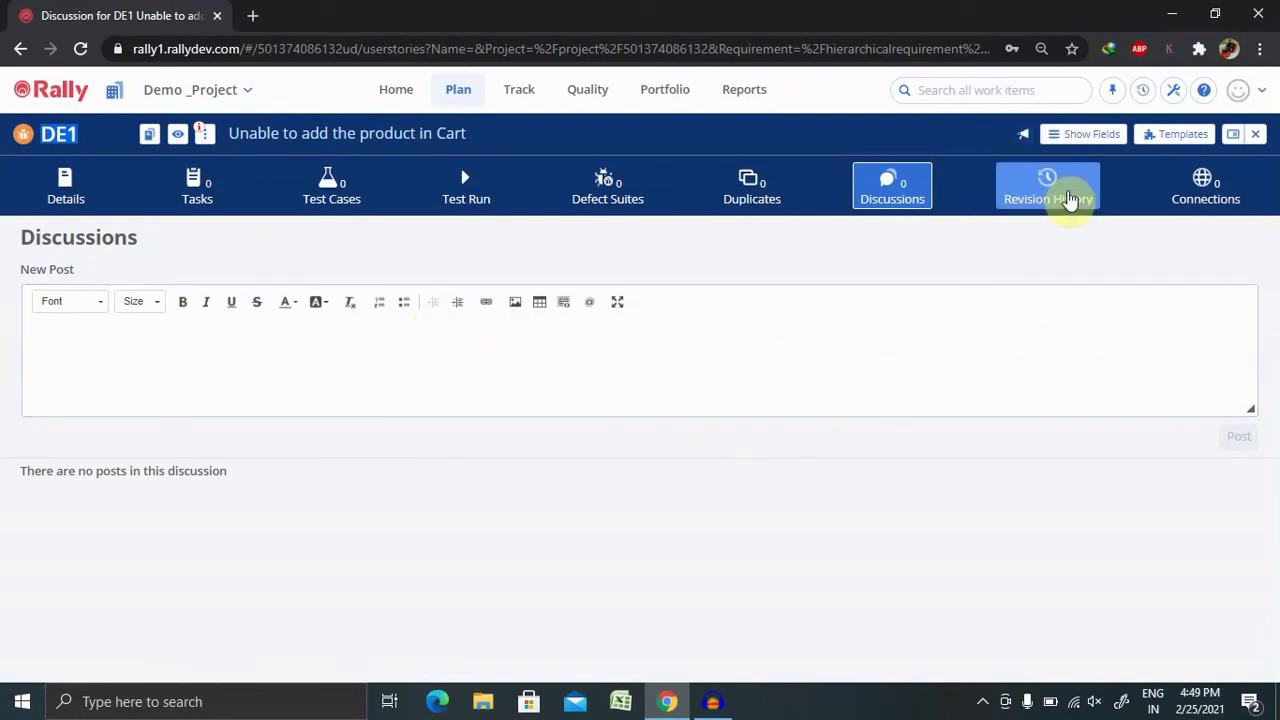
pyautogui.click(1066, 190)
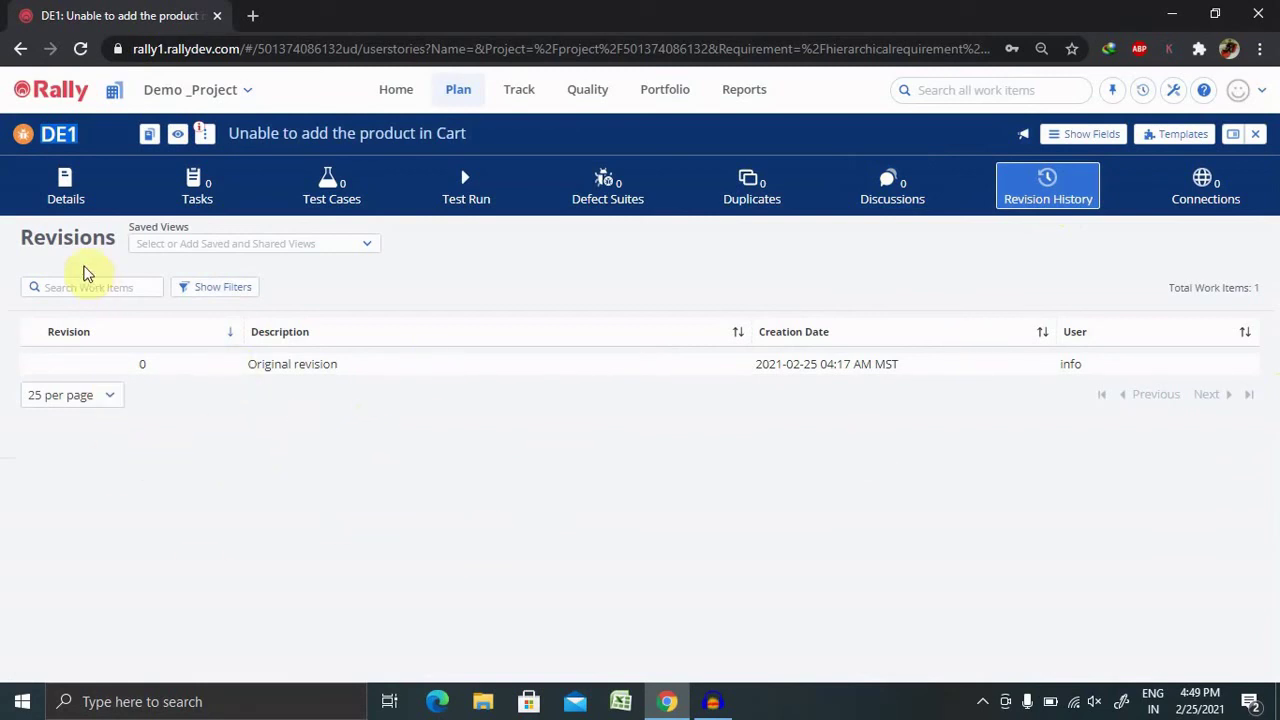
# - Set DE1's State to Closed on the Details tab and save it
pyautogui.click(64, 192)
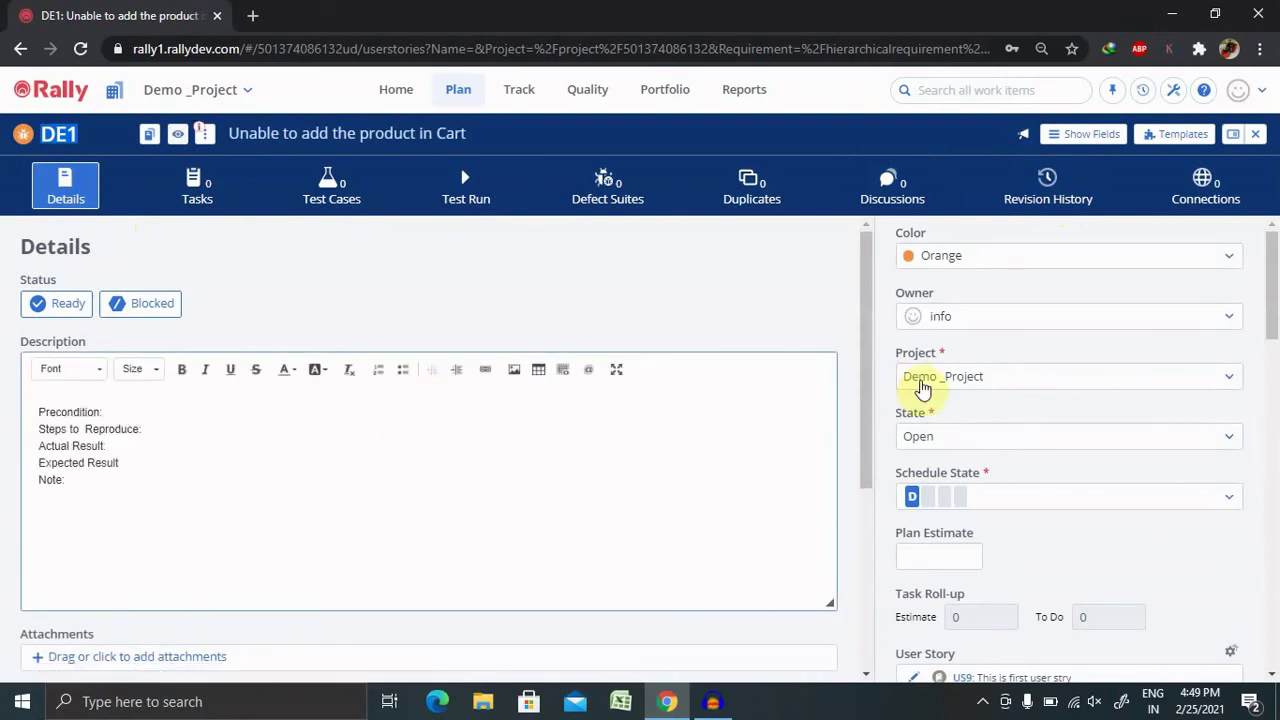
pyautogui.click(1003, 437)
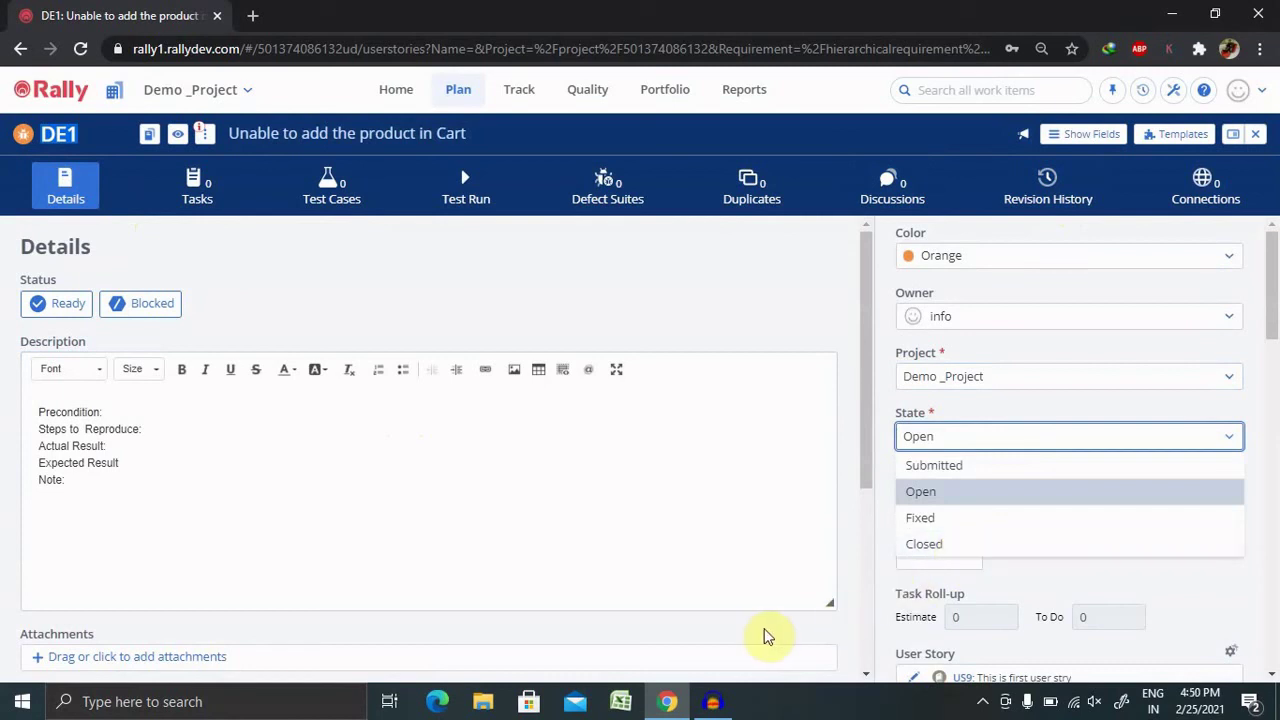
pyautogui.click(926, 546)
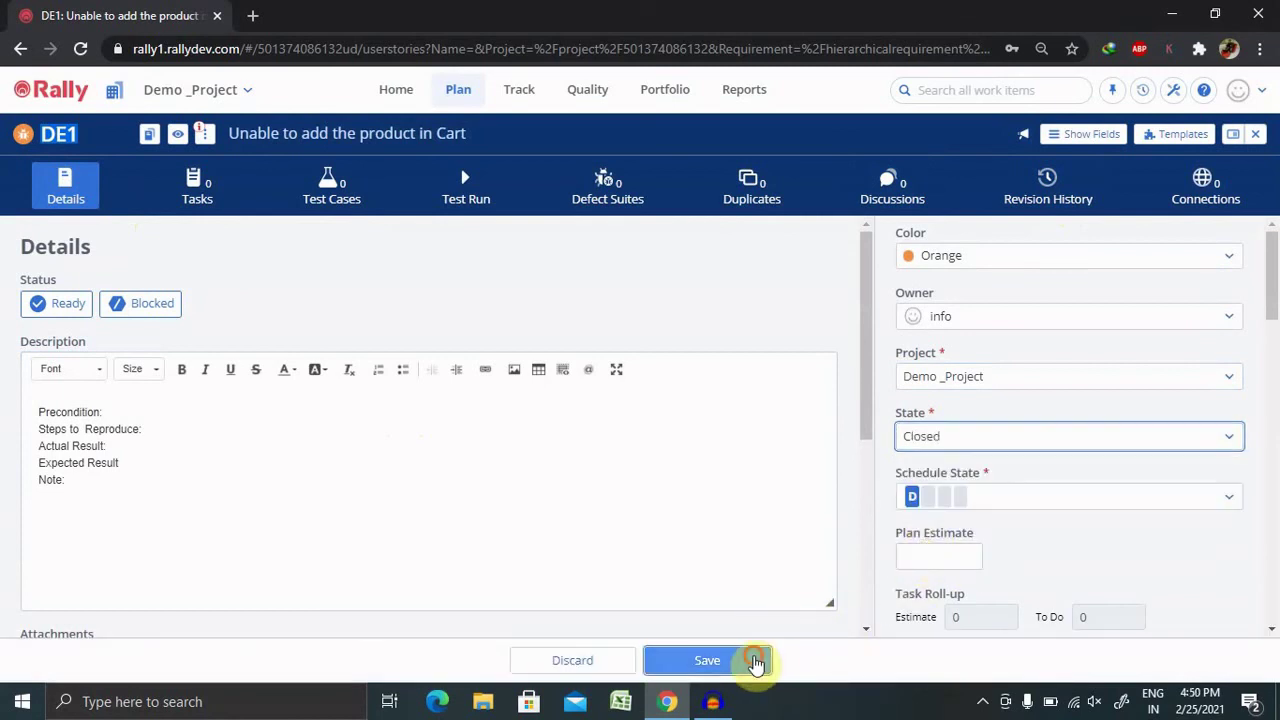
pyautogui.click(757, 663)
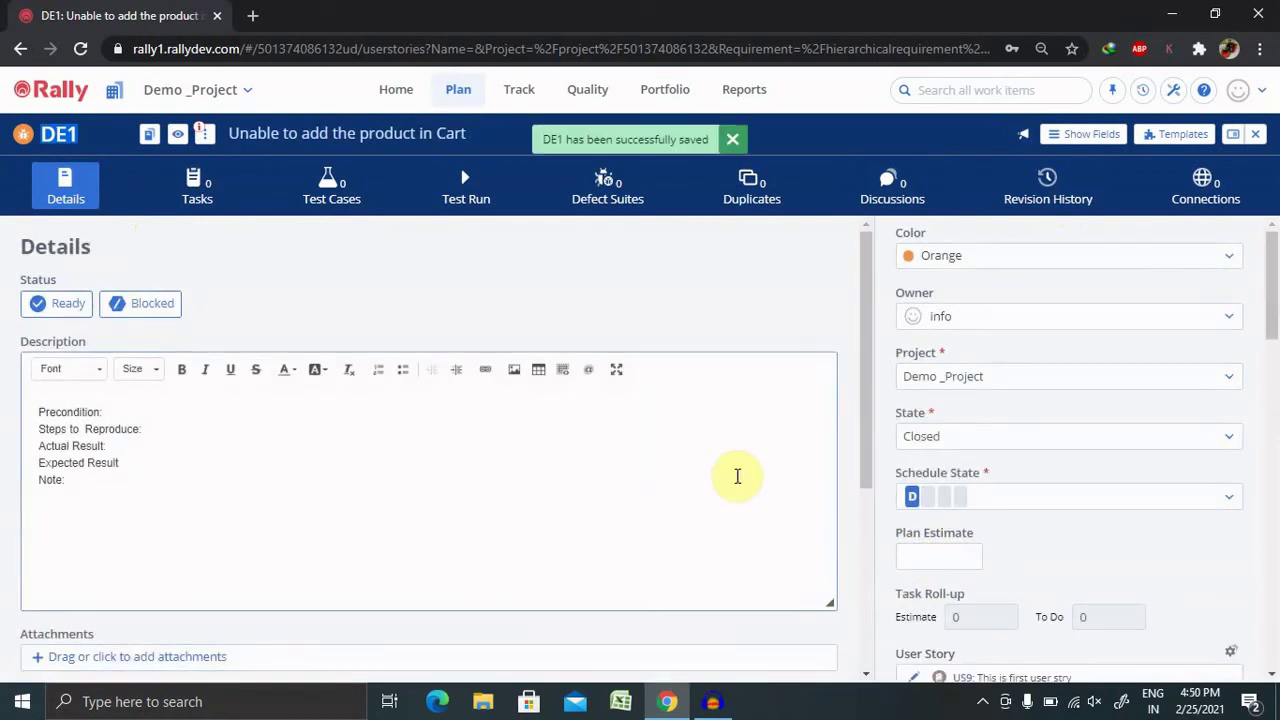